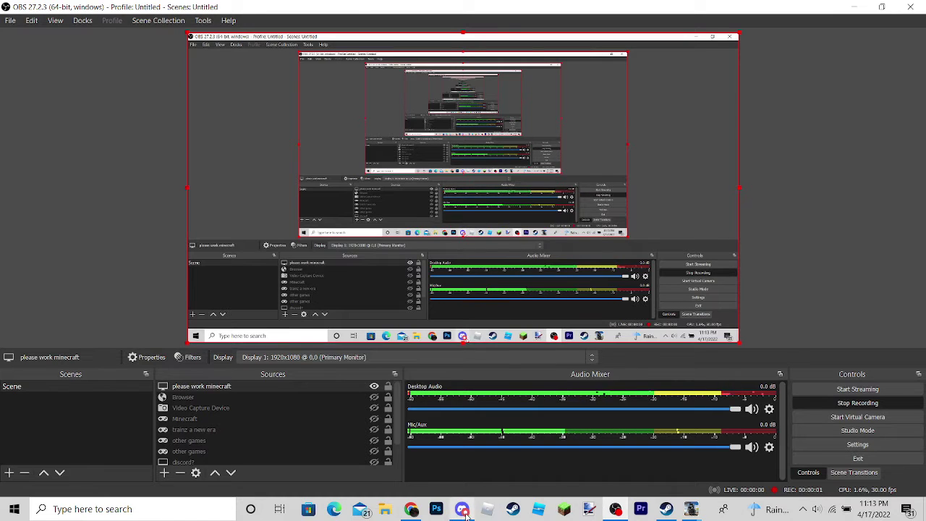
Switch from OBS to the Chilling With The Bros Discord voice call
{"action": "left_click", "coordinate": [462, 508]}
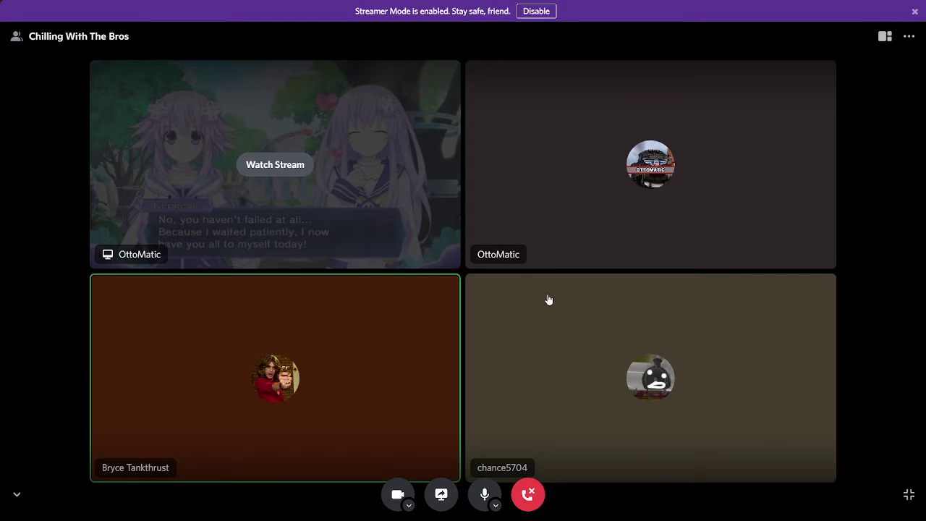
Watch the shared stream briefly, return to the all-participants view, then bring up the Start menu
{"action": "left_click", "coordinate": [314, 155]}
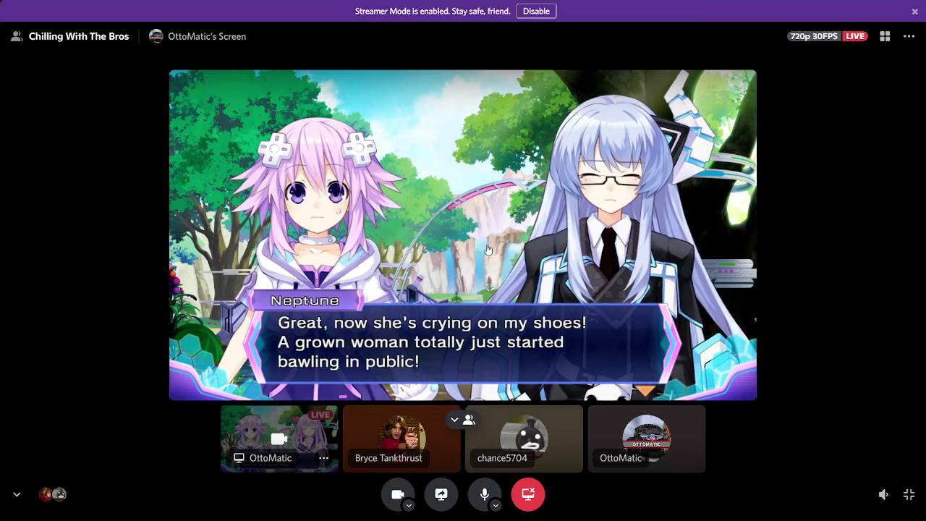
{"action": "left_click", "coordinate": [586, 220]}
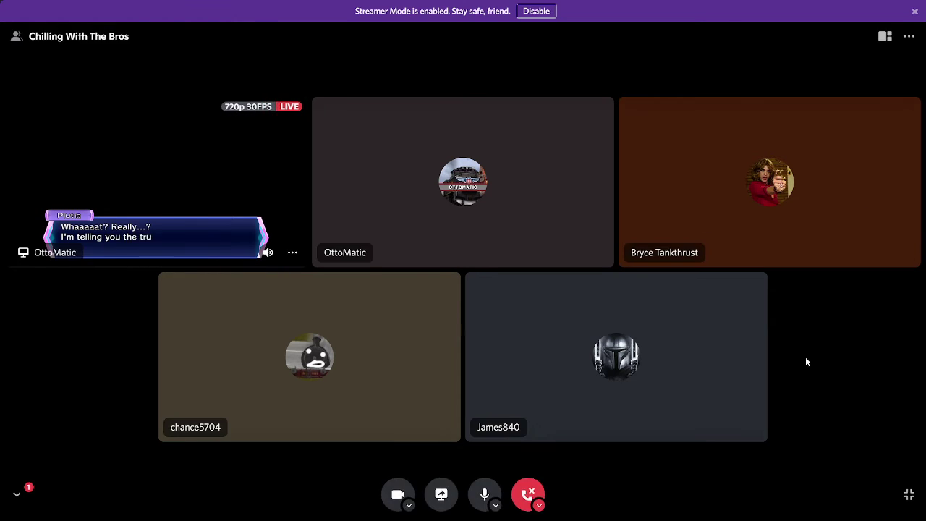
{"action": "key", "text": "super"}
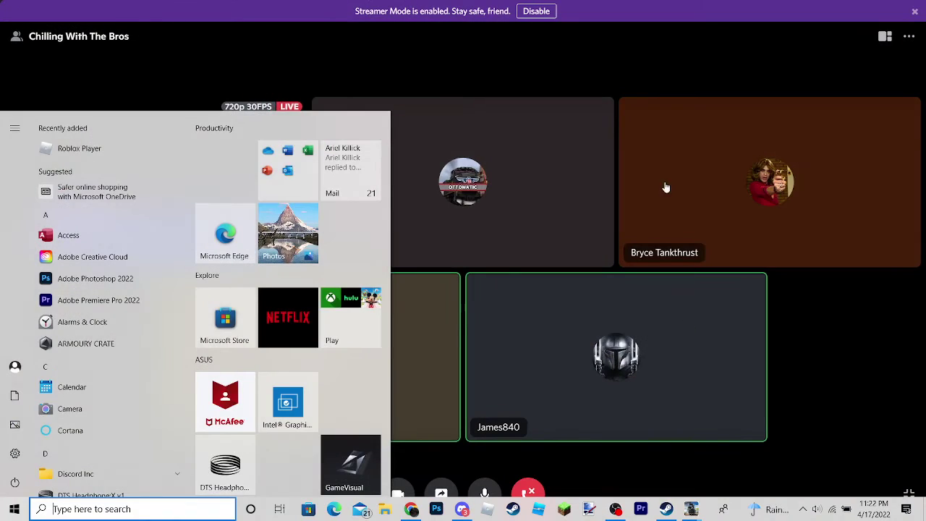
Dismiss and reopen the Start menu, then bring up the Trainz: A New Era launcher
{"action": "left_click", "coordinate": [581, 74]}
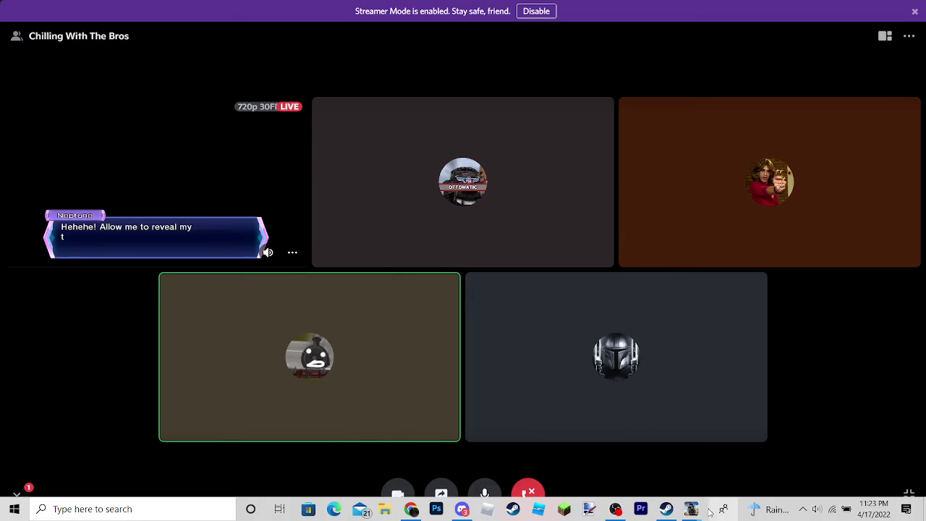
{"action": "key", "text": "super"}
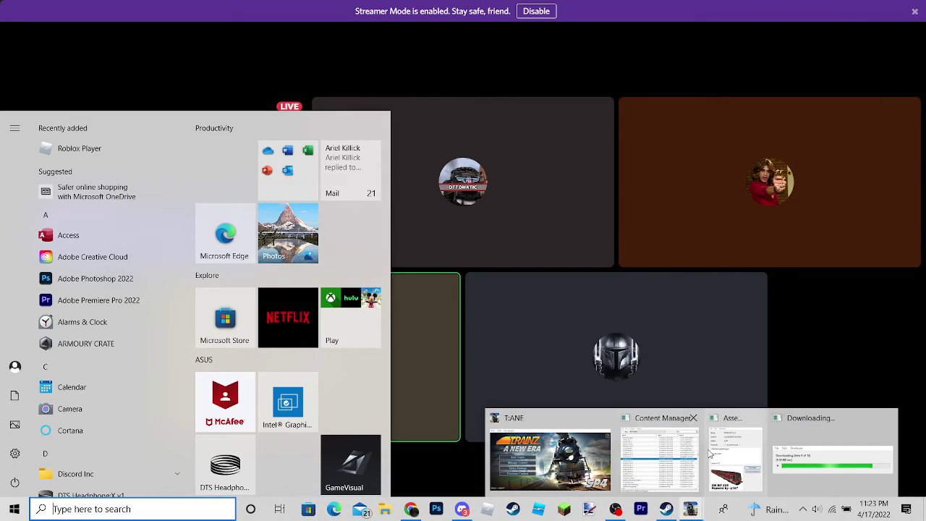
{"action": "left_click", "coordinate": [549, 460]}
Start Trainz from the launcher and dismiss the Asset Download dialog
{"action": "left_click", "coordinate": [592, 463]}
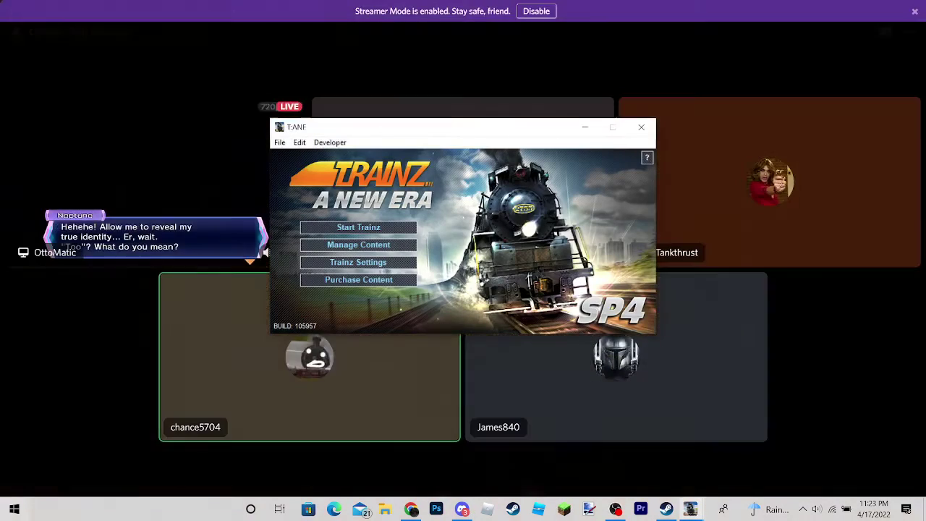
{"action": "left_click", "coordinate": [358, 226]}
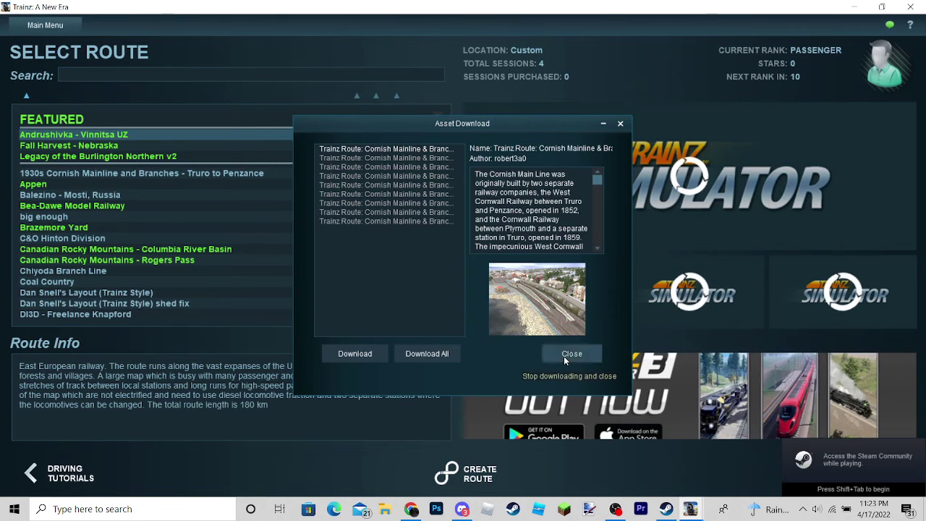
{"action": "left_click", "coordinate": [563, 356]}
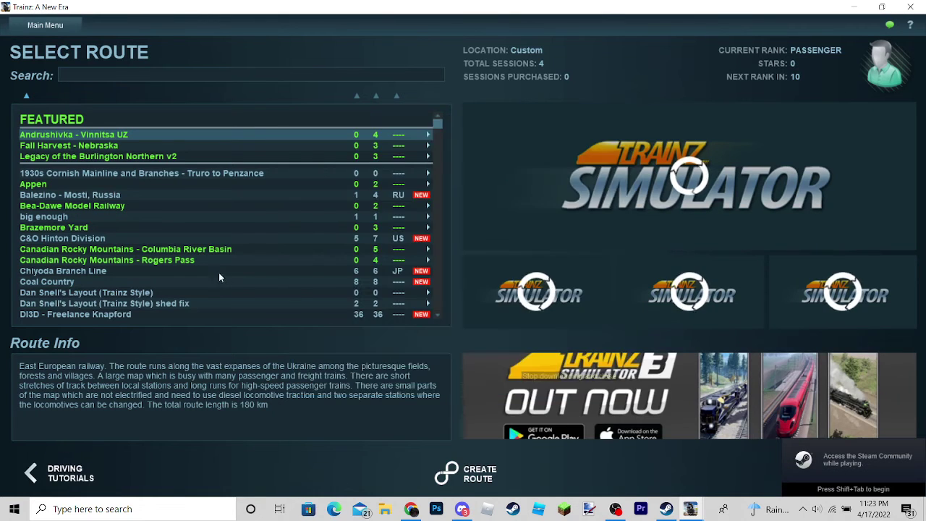
Choose the Dan Snell's Layout shed fix route and edit its Default session
{"action": "left_click", "coordinate": [188, 292]}
{"action": "scroll", "coordinate": [188, 292], "scroll_direction": "down", "scroll_amount": 2}
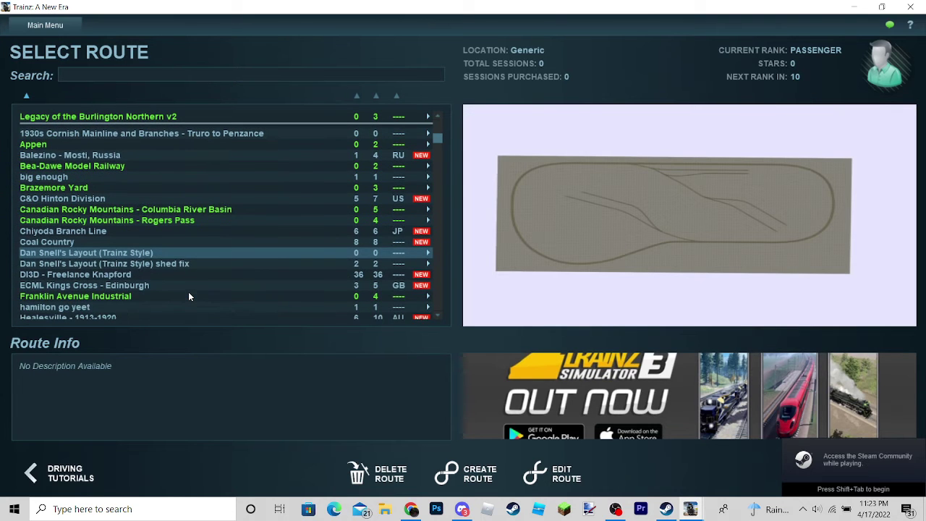
{"action": "left_click", "coordinate": [314, 265]}
{"action": "left_click", "coordinate": [857, 477]}
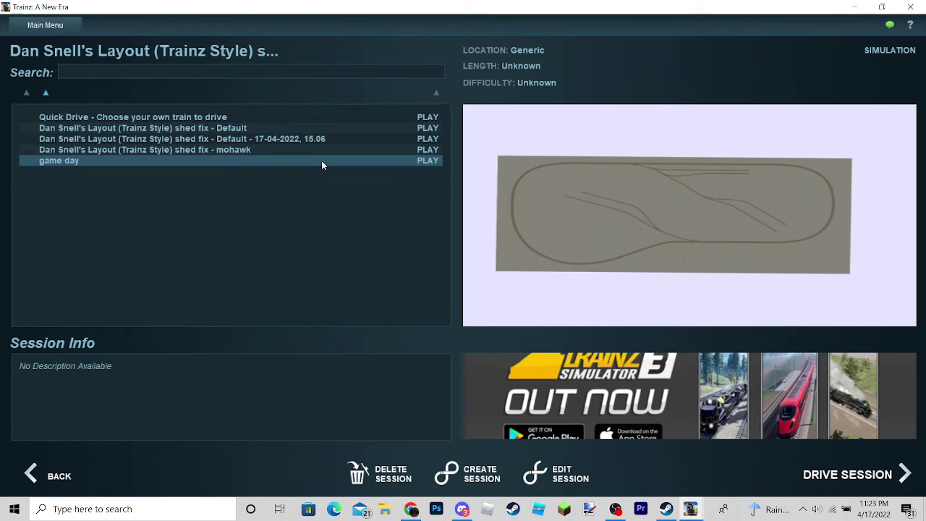
{"action": "left_click", "coordinate": [230, 129]}
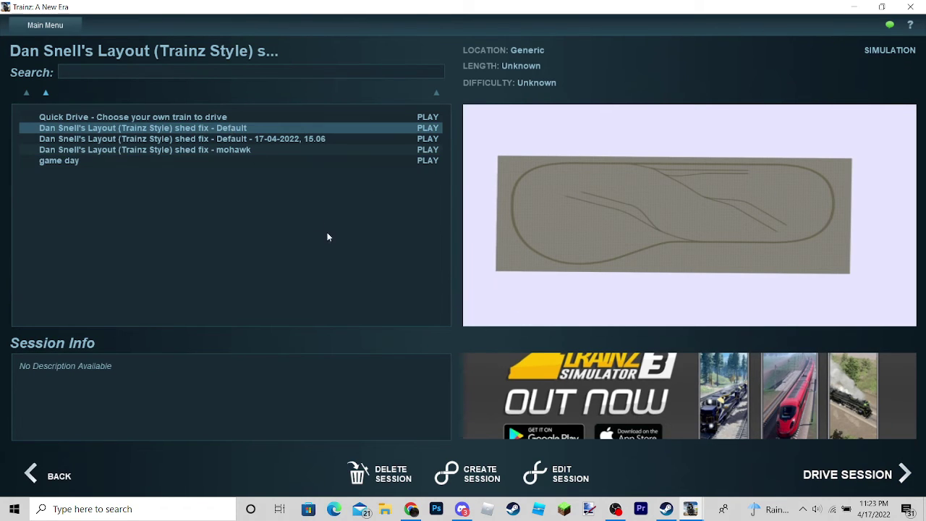
{"action": "left_click", "coordinate": [562, 471]}
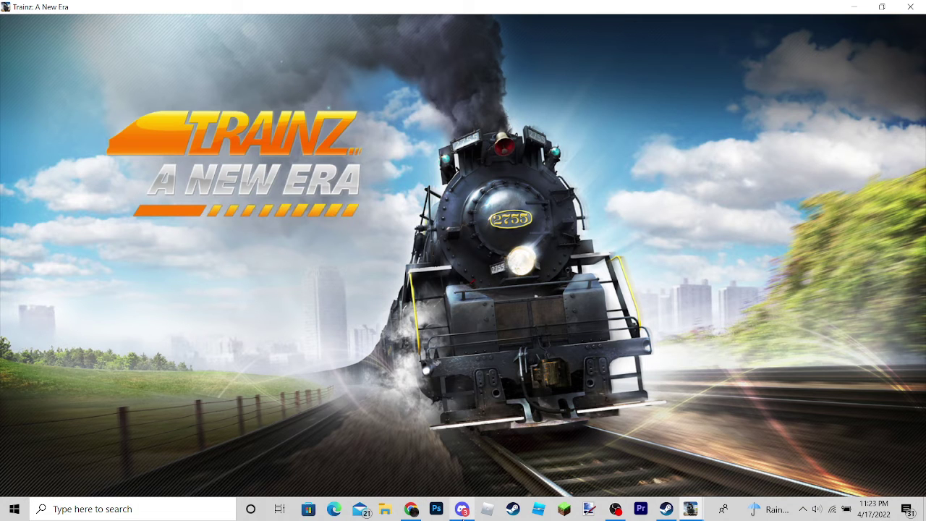
Pass through the Discord call and bring the recording OBS Studio window forward
{"action": "left_click", "coordinate": [461, 510]}
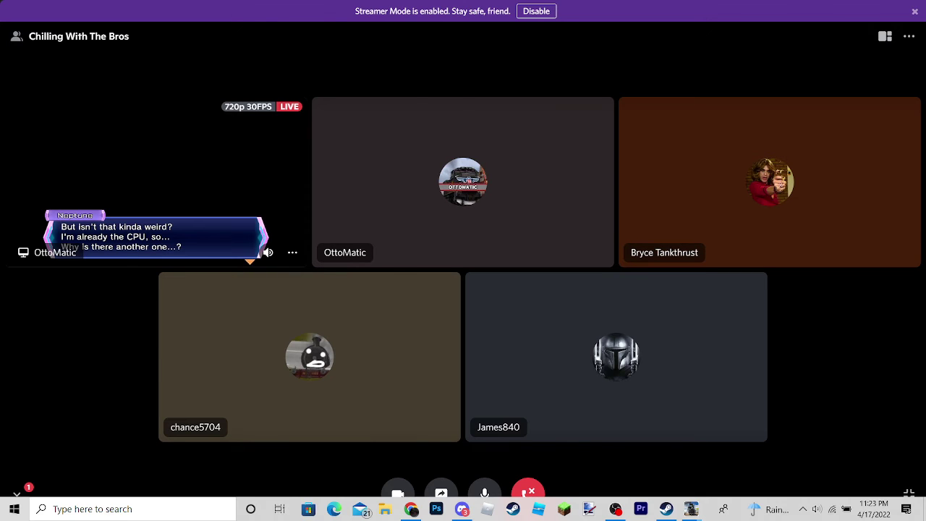
{"action": "key", "text": "super"}
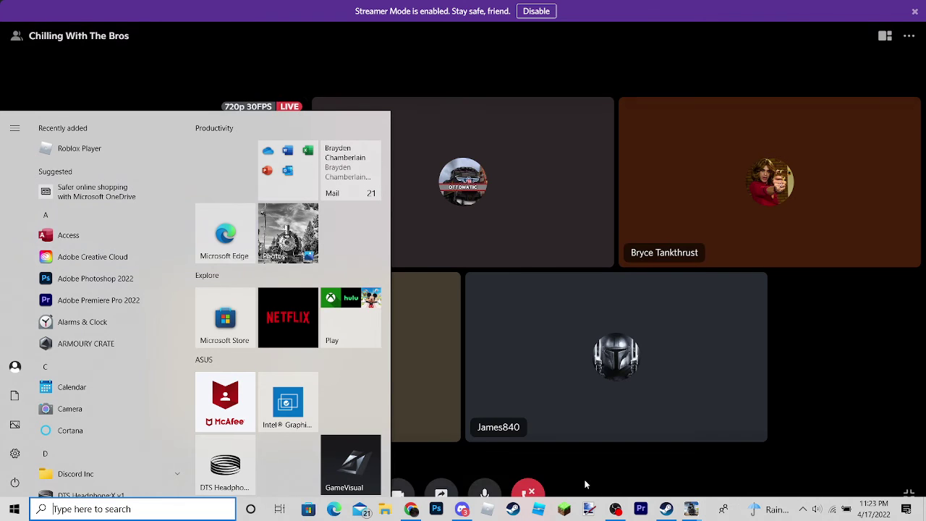
{"action": "left_click", "coordinate": [614, 509]}
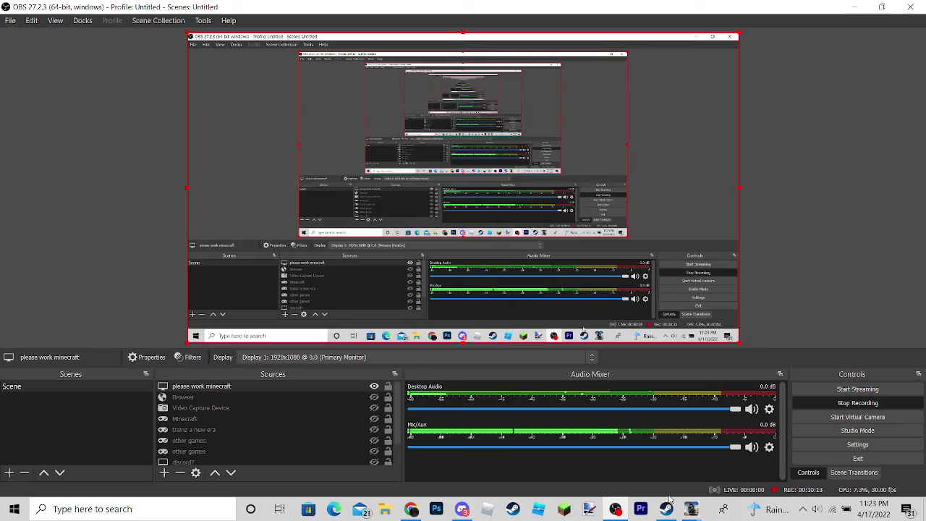
{"action": "mouse_move", "coordinate": [690, 509]}
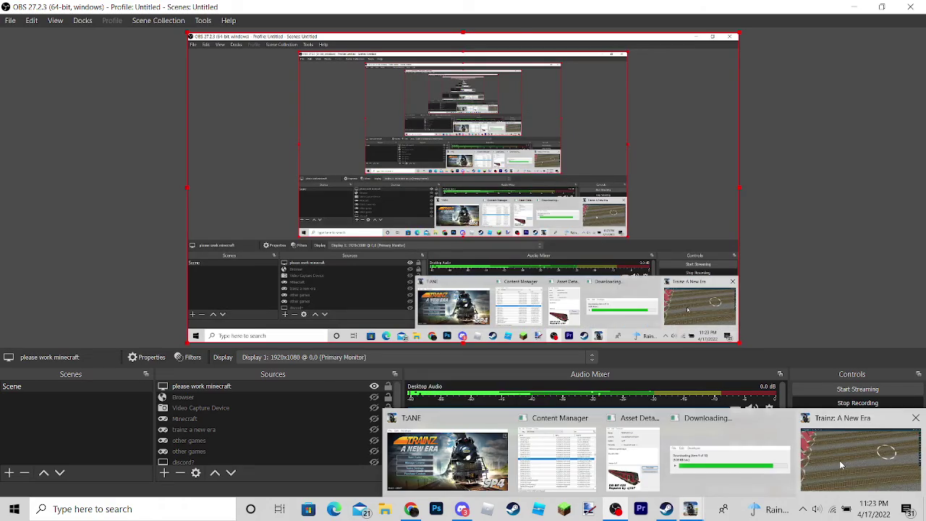
Back in the session editor, place the PNWR SD7 #1501 diesel on a yard track
{"action": "left_click", "coordinate": [840, 459]}
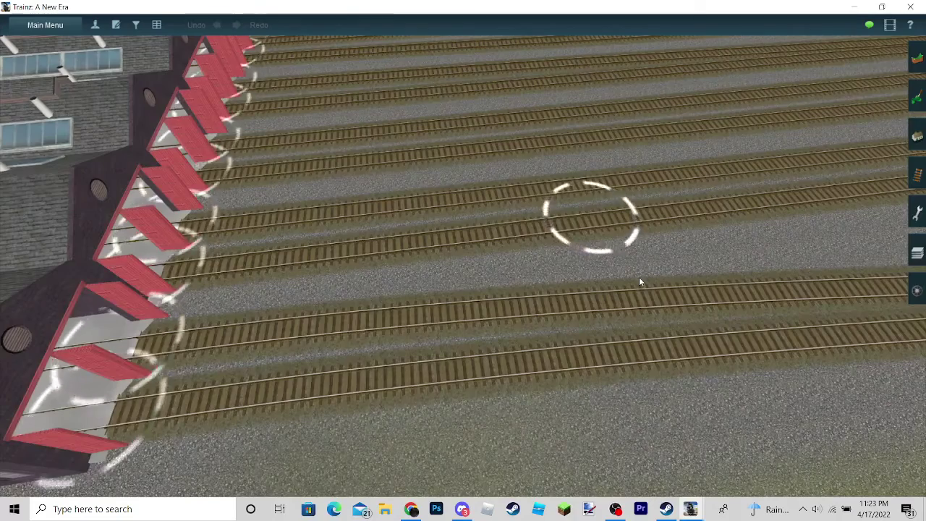
{"action": "scroll", "coordinate": [638, 276], "scroll_direction": "down", "scroll_amount": 5}
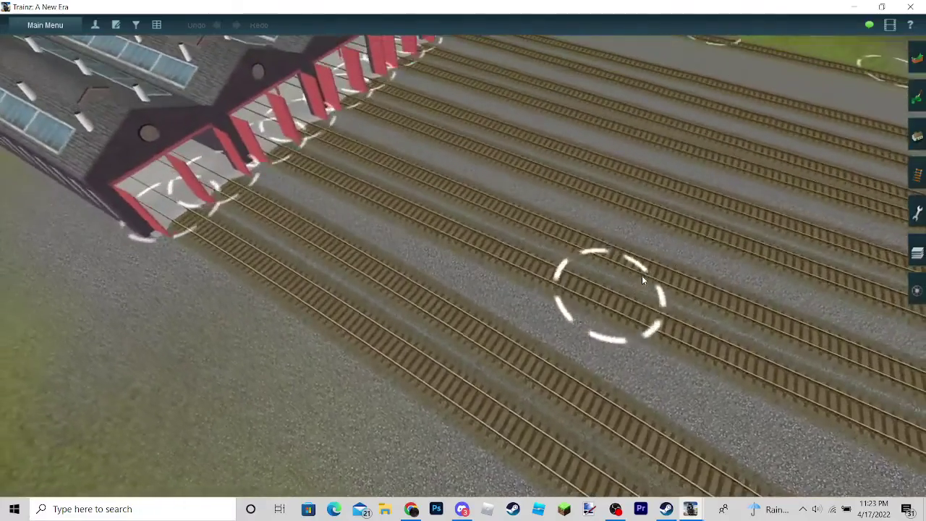
{"action": "key", "text": "F7"}
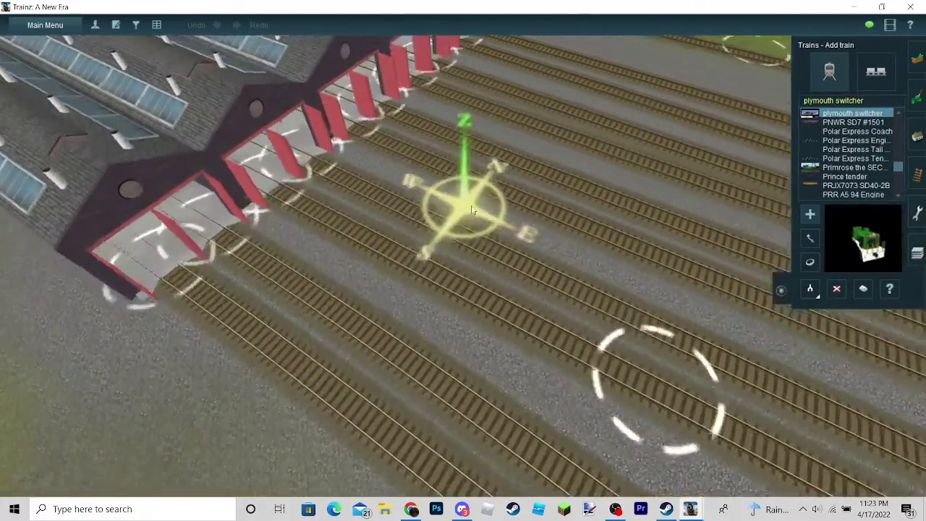
{"action": "key", "text": "Right"}
{"action": "key", "text": "Right"}
{"action": "key", "text": "Right"}
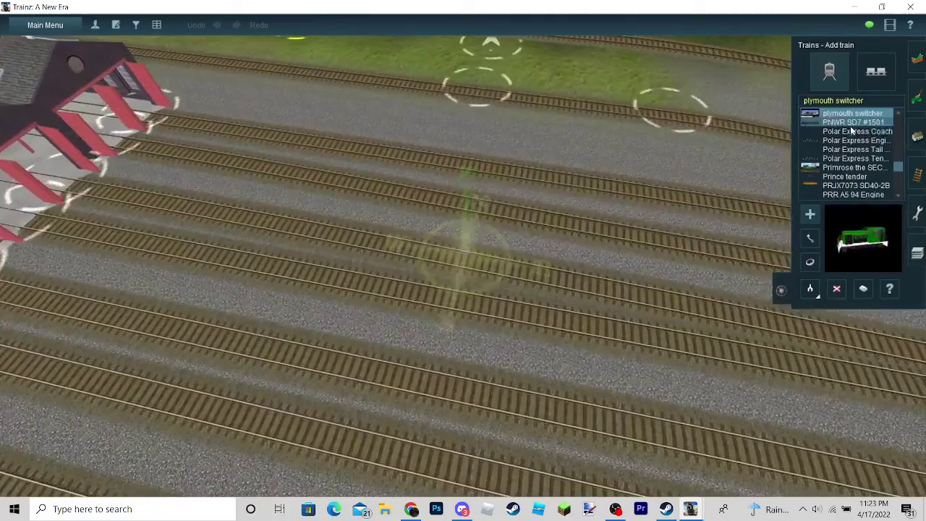
{"action": "left_click", "coordinate": [851, 122]}
{"action": "left_click", "coordinate": [496, 170]}
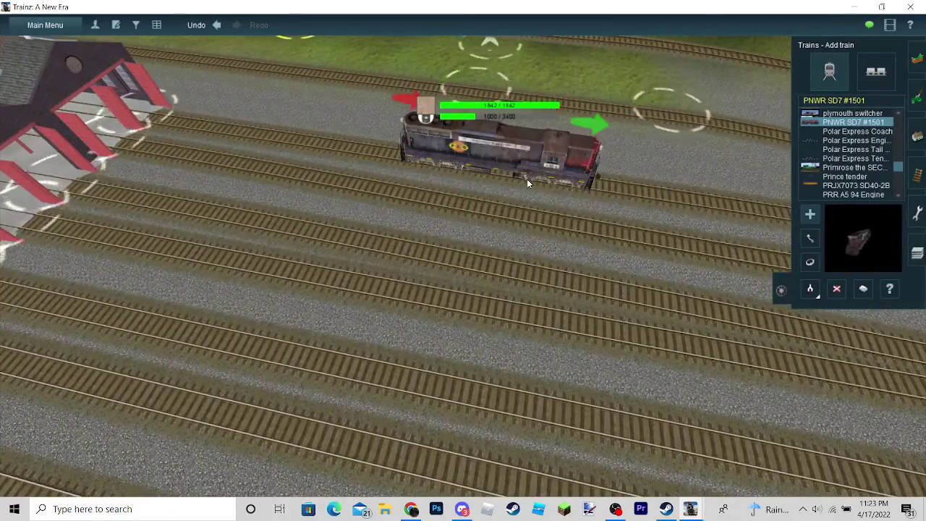
{"action": "key", "text": "Right"}
{"action": "key", "text": "Right"}
{"action": "key", "text": "Right"}
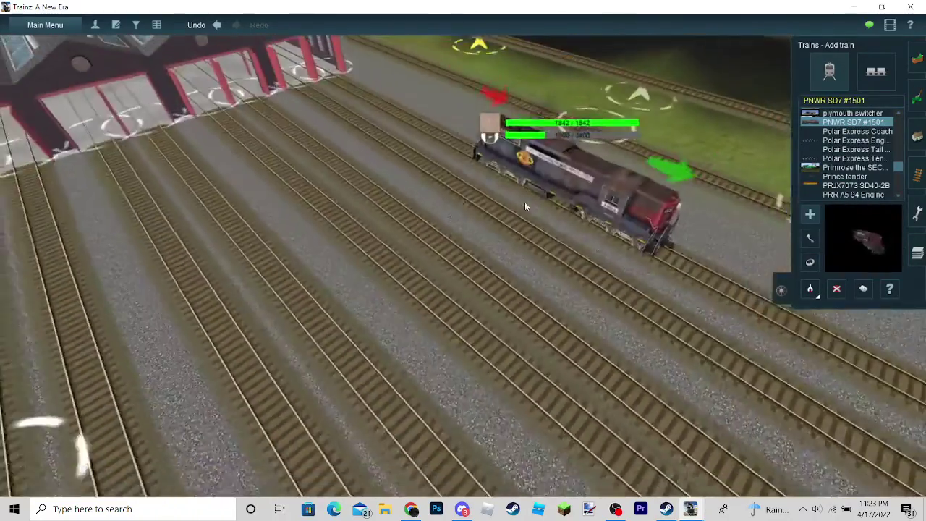
{"action": "mouse_move", "coordinate": [524, 201]}
{"action": "left_mouse_down"}
{"action": "mouse_move", "coordinate": [489, 286]}
{"action": "mouse_move", "coordinate": [582, 260]}
{"action": "left_mouse_up"}
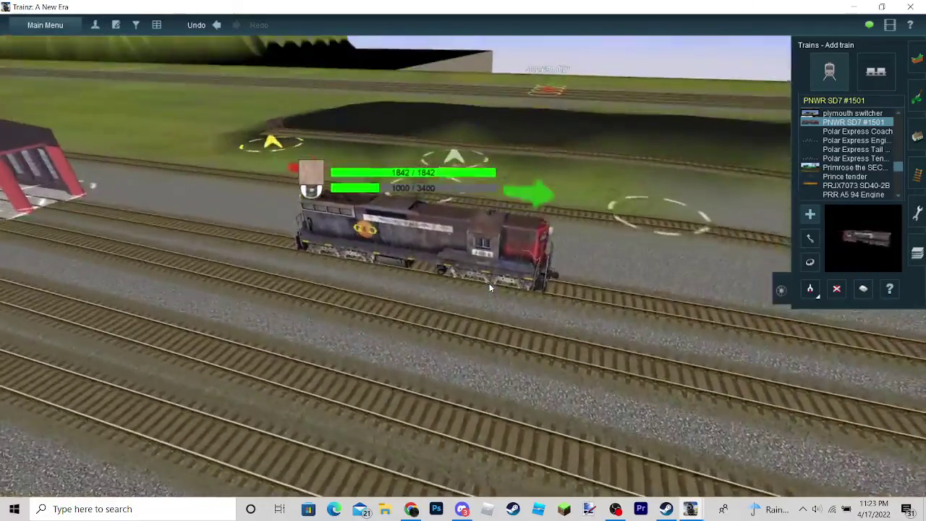
{"action": "type", "text": "modern"}
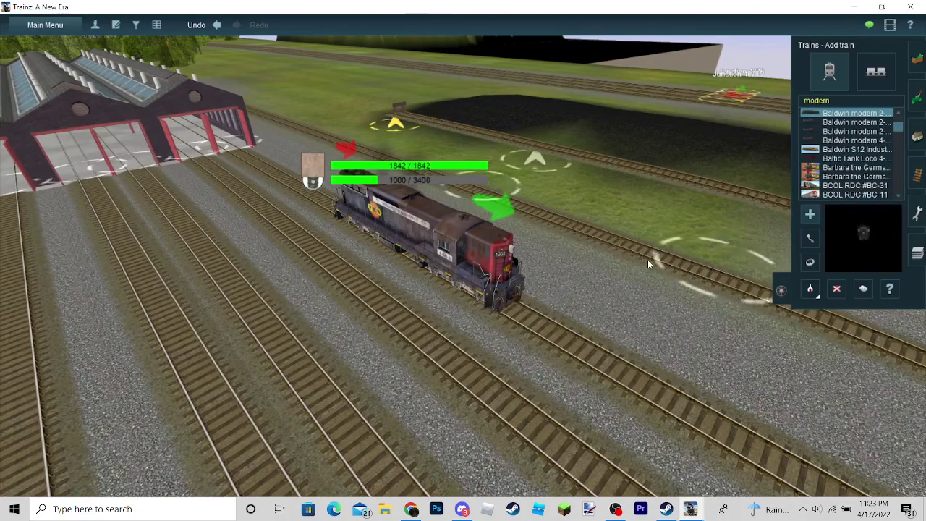
Place a steam locomotive with tender and move it and the diesel onto neighbouring tracks
{"action": "left_click", "coordinate": [687, 261]}
{"action": "left_click_drag", "start_coordinate": [504, 246], "coordinate": [392, 162]}
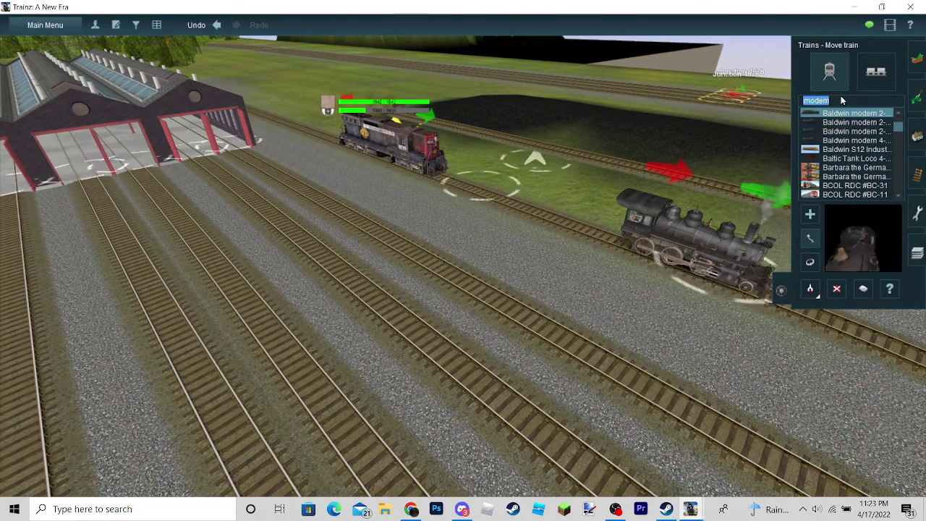
{"action": "type", "text": "take"}
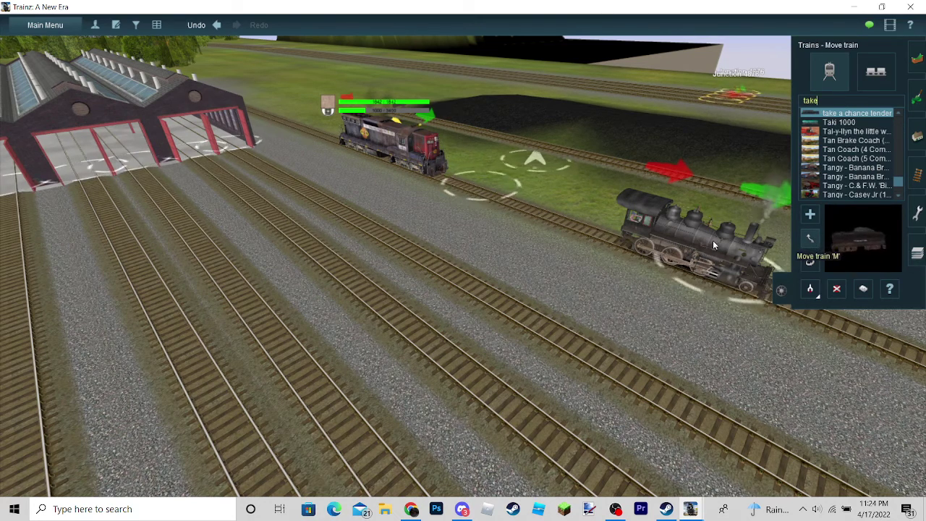
{"action": "left_click_drag", "start_coordinate": [687, 238], "coordinate": [368, 203]}
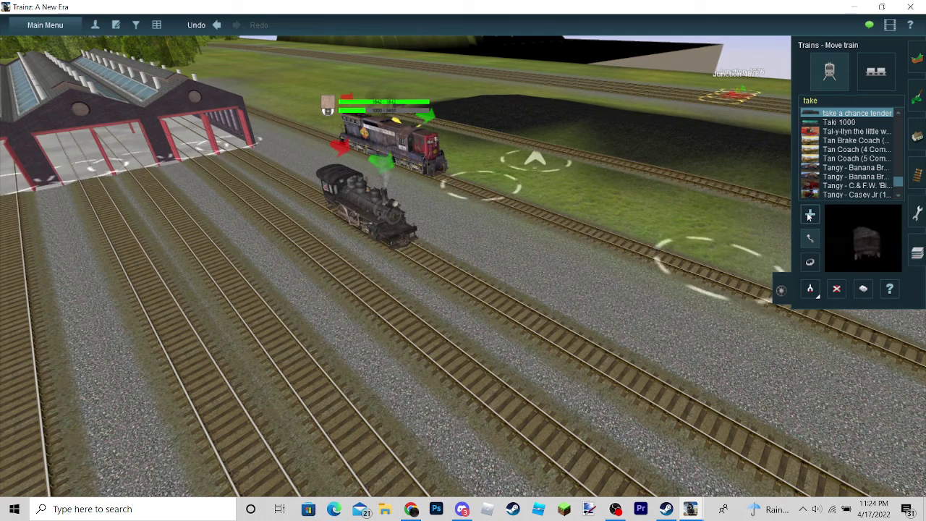
{"action": "left_click", "coordinate": [324, 206]}
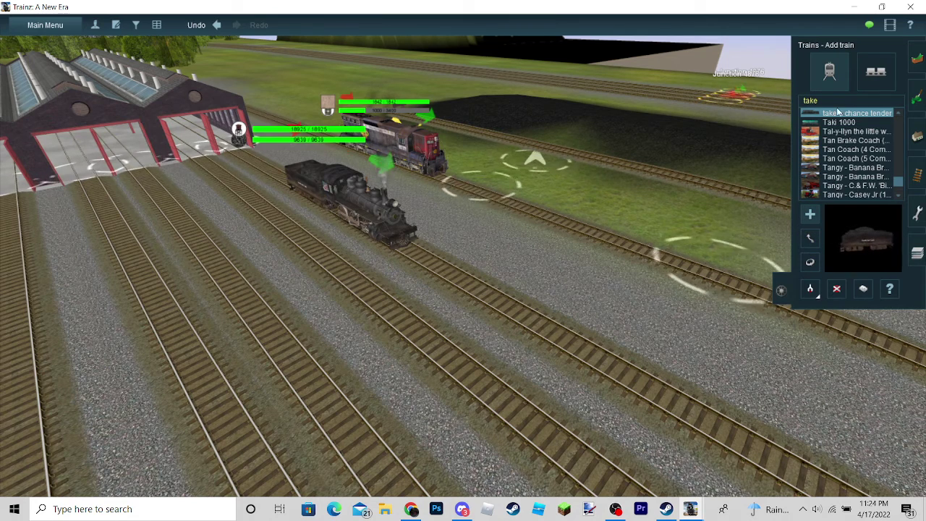
{"action": "type", "text": "8"}
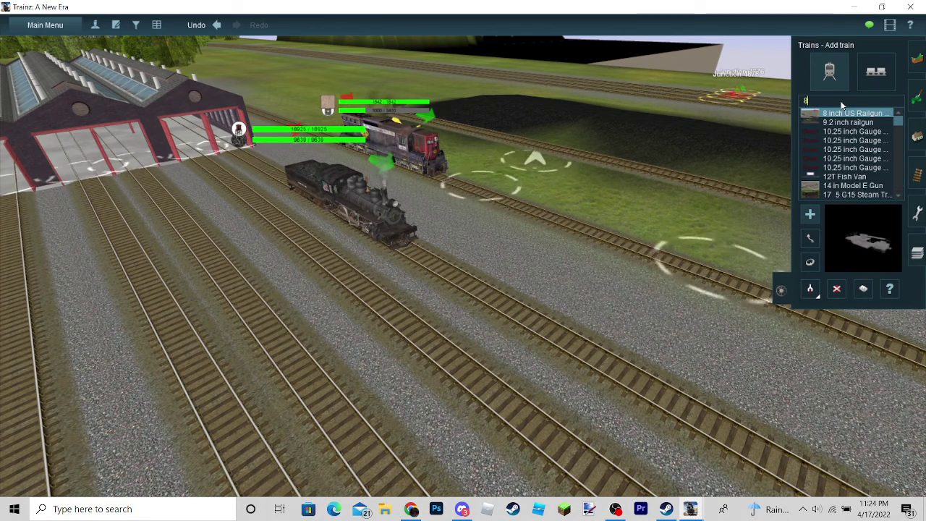
{"action": "type", "text": "4"}
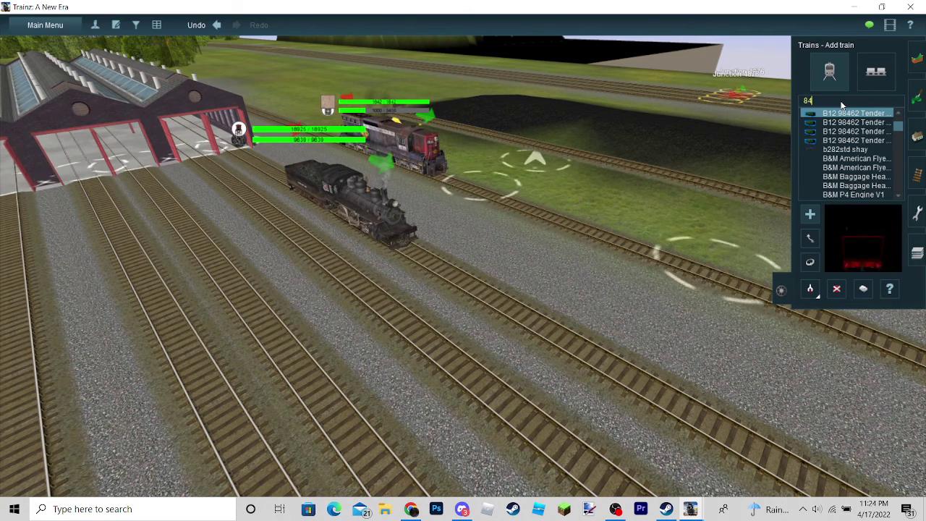
{"action": "type", "text": "44"}
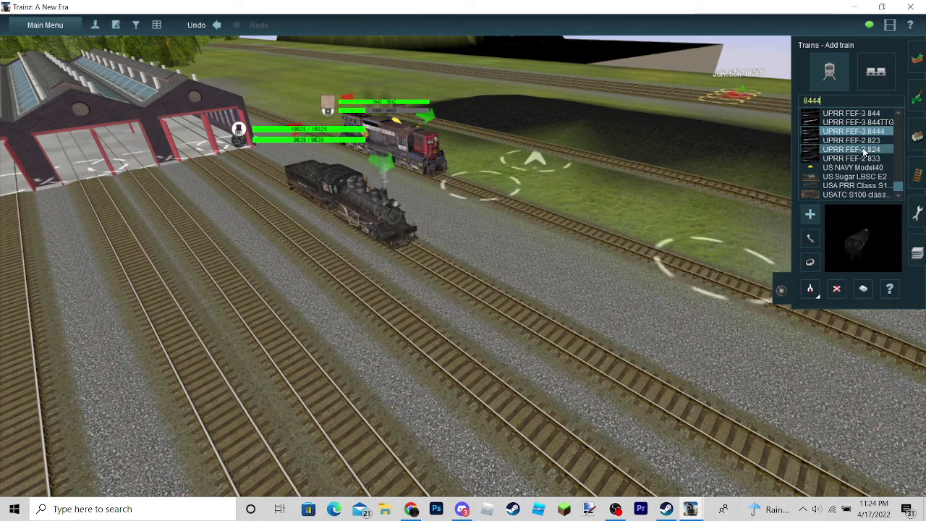
Place UPRR FEF-2 823 and 824 side by side on parallel roundhouse tracks
{"action": "left_click", "coordinate": [864, 150]}
{"action": "left_click", "coordinate": [857, 141]}
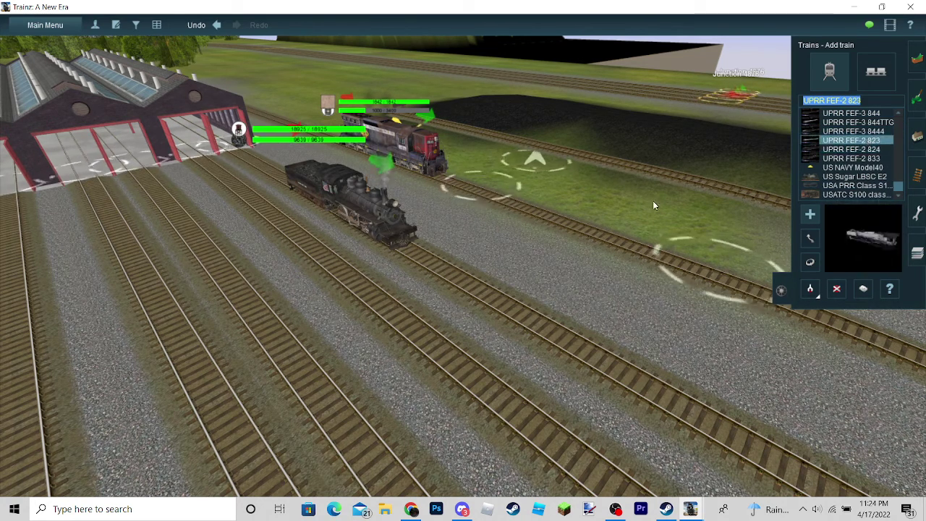
{"action": "left_click_drag", "start_coordinate": [407, 241], "coordinate": [327, 256]}
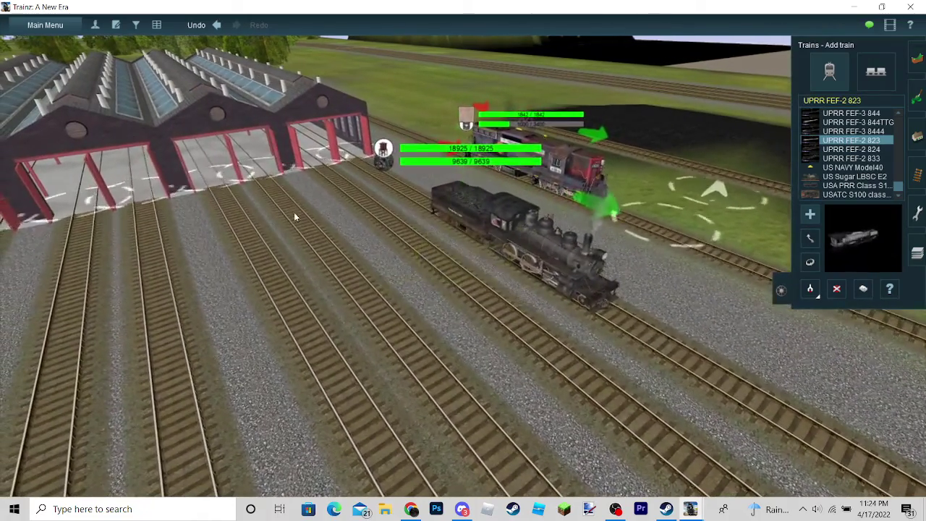
{"action": "left_click", "coordinate": [359, 239]}
{"action": "left_click_drag", "start_coordinate": [409, 246], "coordinate": [434, 232]}
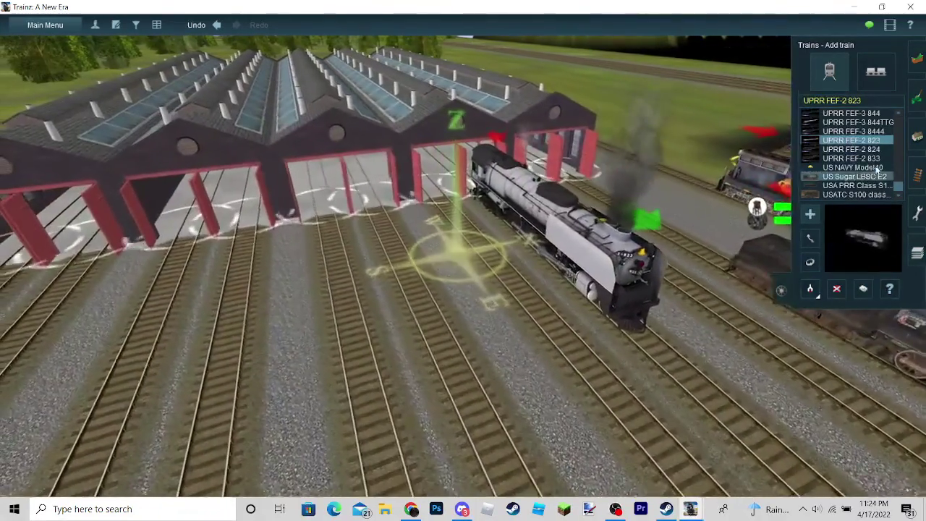
{"action": "left_click", "coordinate": [852, 149]}
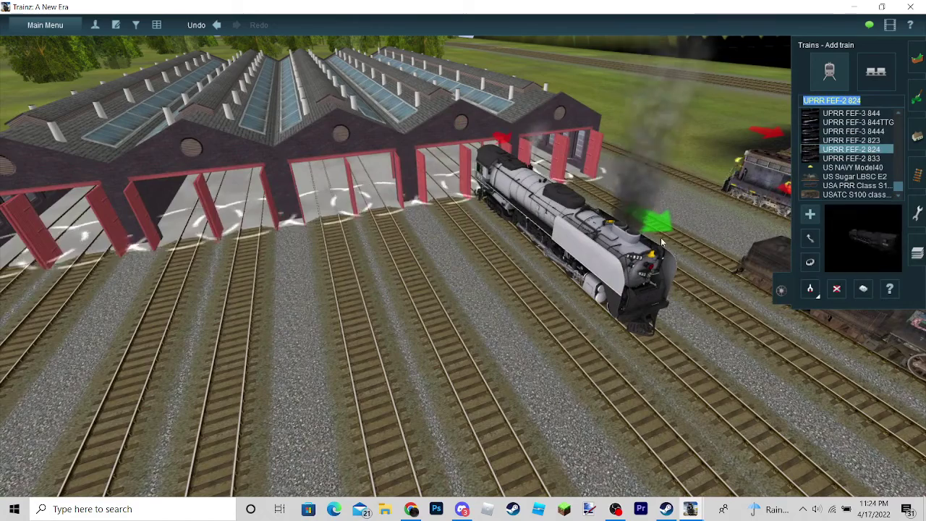
{"action": "left_click", "coordinate": [509, 288]}
{"action": "key", "text": "m"}
{"action": "left_click", "coordinate": [532, 295]}
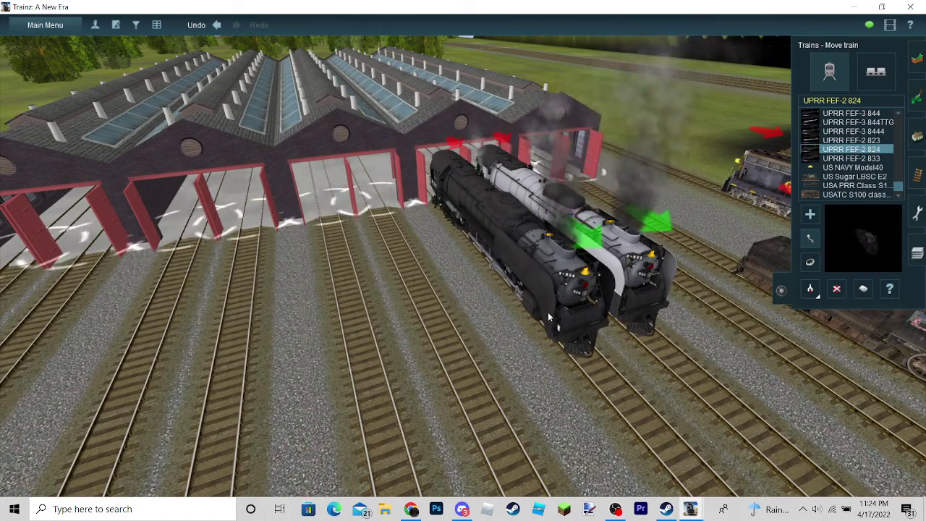
{"action": "left_click", "coordinate": [547, 311]}
{"action": "scroll", "coordinate": [850, 155], "scroll_direction": "up", "scroll_amount": 5}
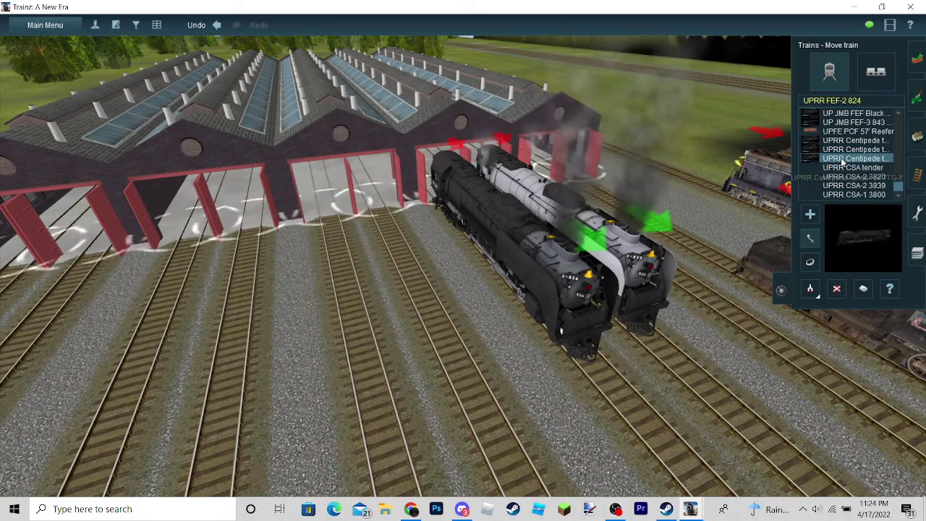
Couple a UPRR Centipede tender behind the black FEF-2 locomotive
{"action": "left_click", "coordinate": [853, 149]}
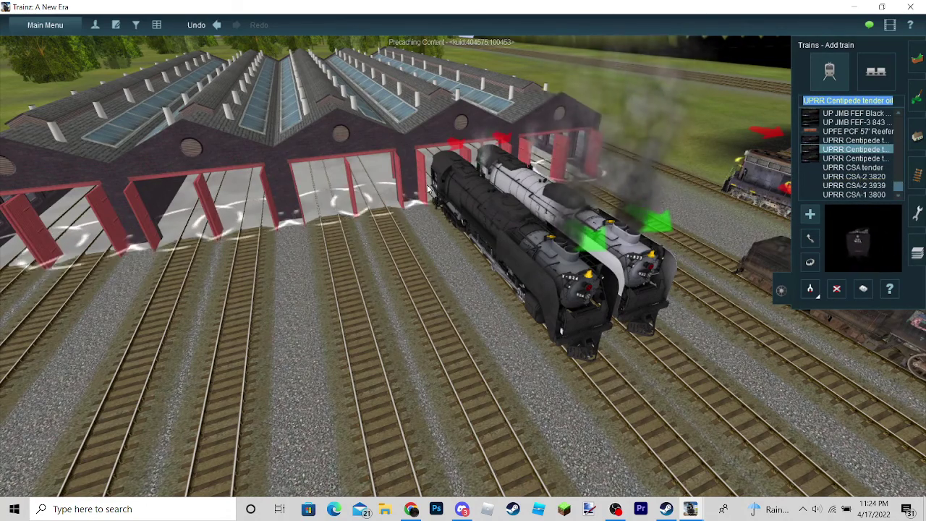
{"action": "left_click", "coordinate": [854, 158]}
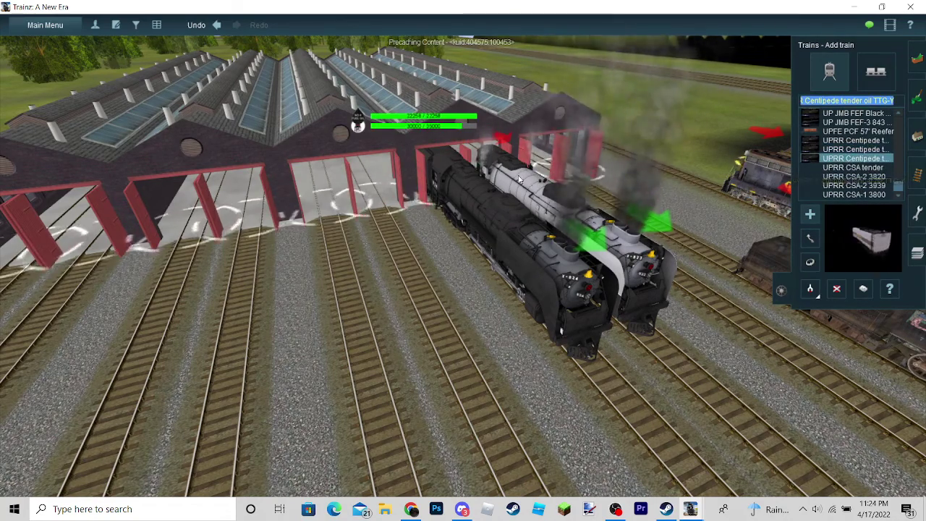
{"action": "left_click", "coordinate": [479, 179]}
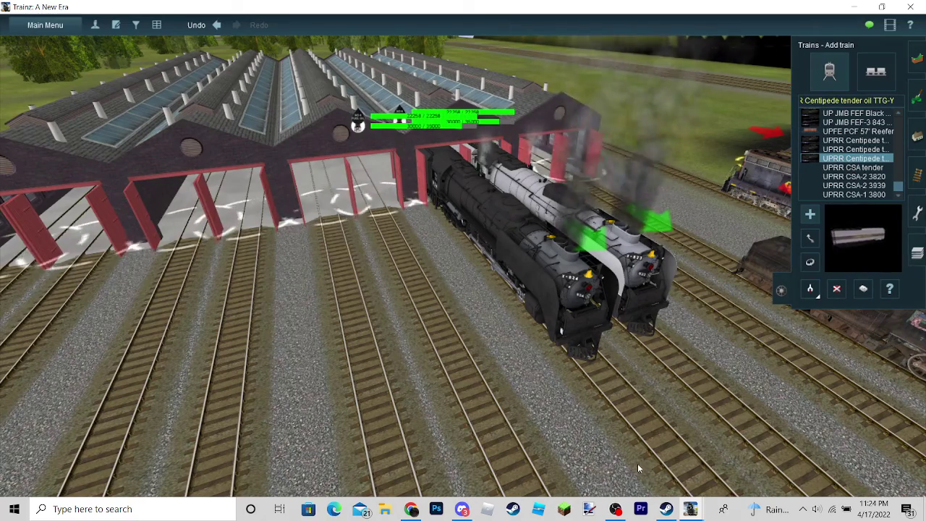
{"action": "mouse_move", "coordinate": [690, 509]}
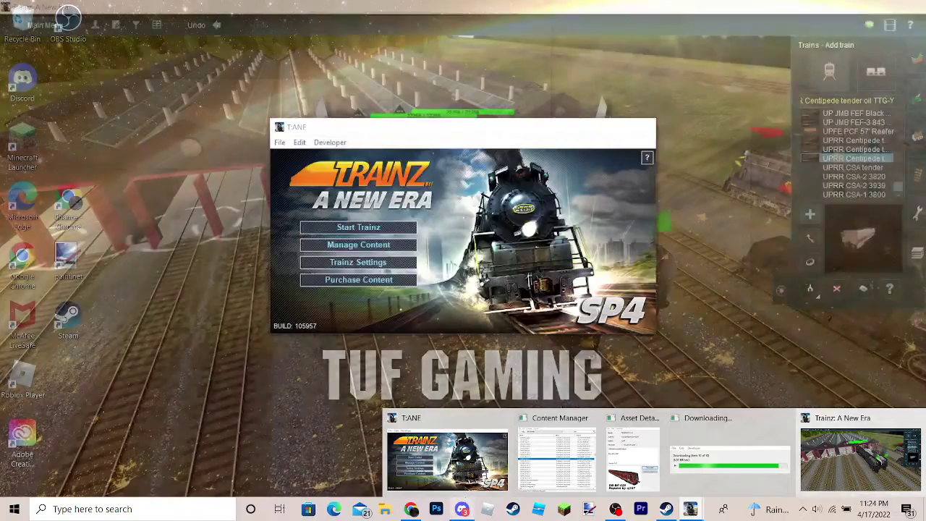
{"action": "left_click", "coordinate": [461, 508]}
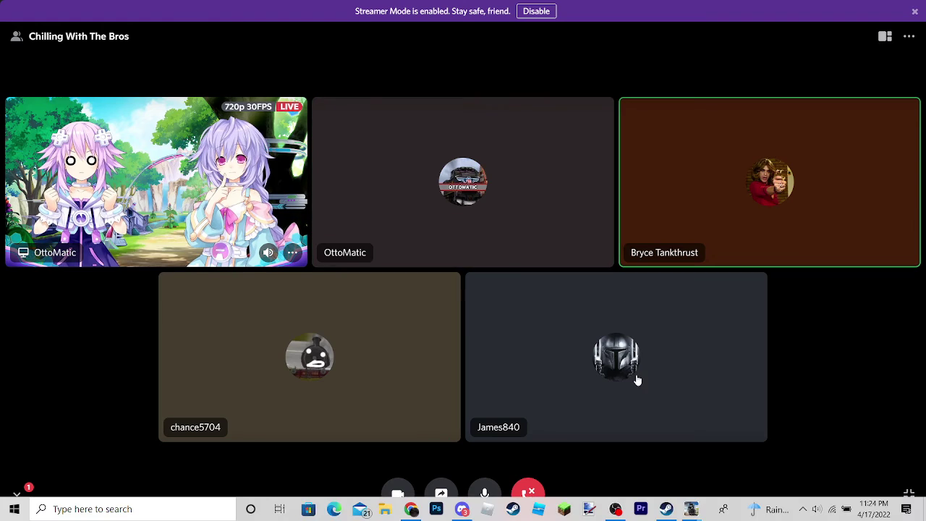
{"action": "key", "text": "super"}
{"action": "mouse_move", "coordinate": [691, 508]}
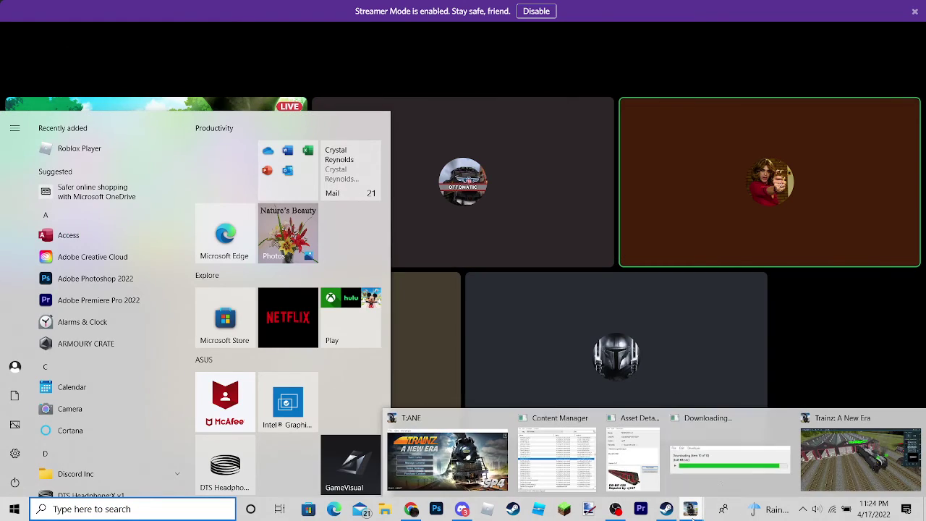
{"action": "left_click", "coordinate": [845, 455]}
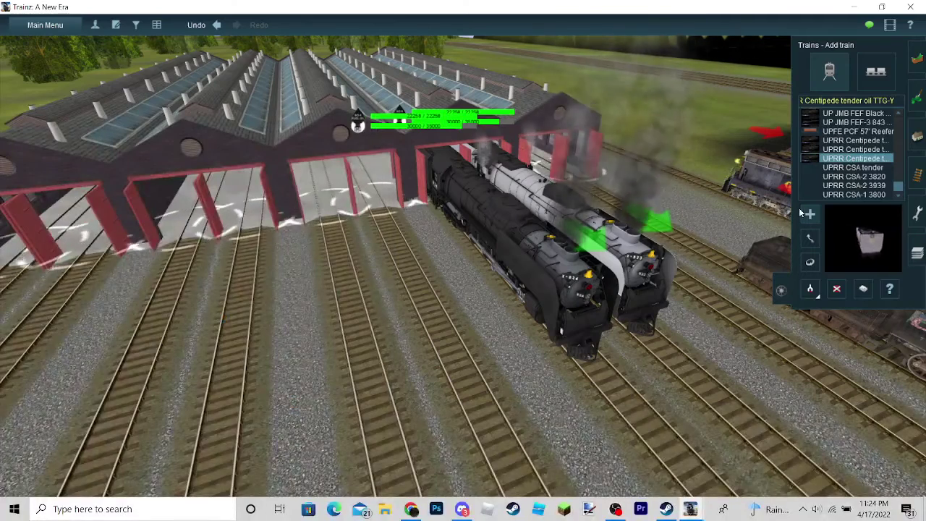
Place a Union Pacific UP Dash 9 diesel and drag it into a roundhouse stall
{"action": "left_click", "coordinate": [846, 101]}
{"action": "type", "text": "unio"}
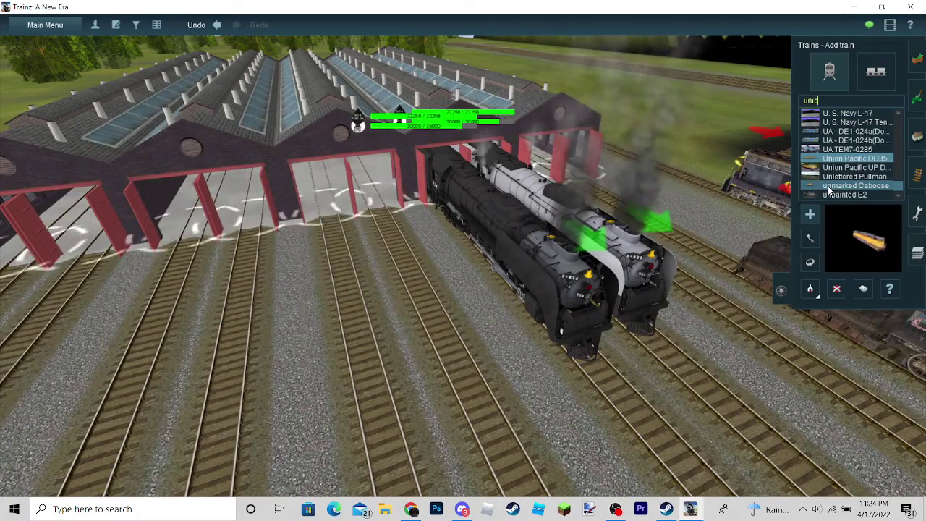
{"action": "left_click", "coordinate": [853, 167]}
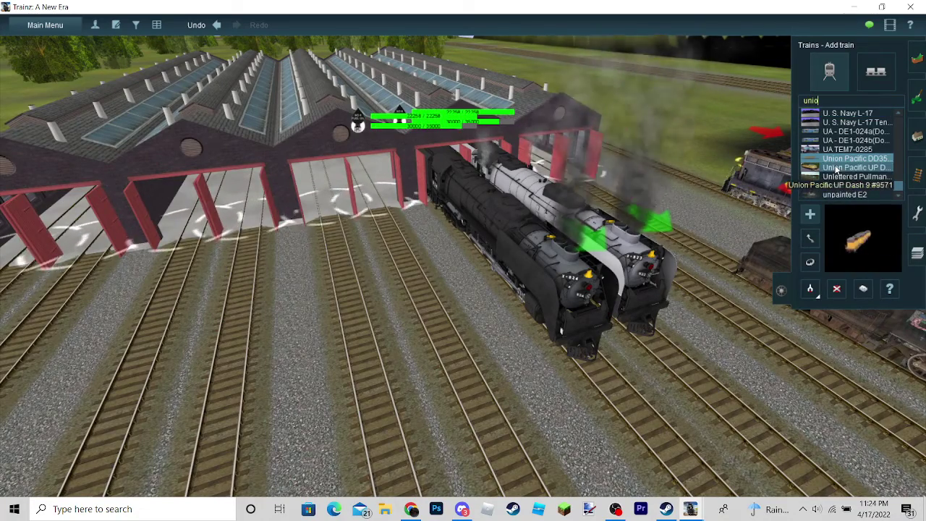
{"action": "left_click", "coordinate": [388, 236]}
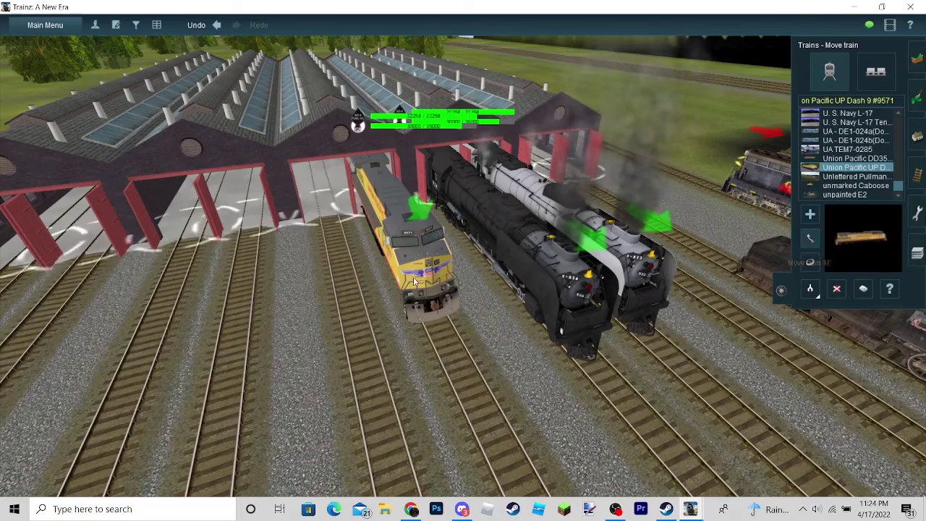
{"action": "mouse_move", "coordinate": [413, 281]}
{"action": "left_mouse_down"}
{"action": "mouse_move", "coordinate": [369, 196]}
{"action": "mouse_move", "coordinate": [540, 269]}
{"action": "mouse_move", "coordinate": [566, 295]}
{"action": "left_mouse_up"}
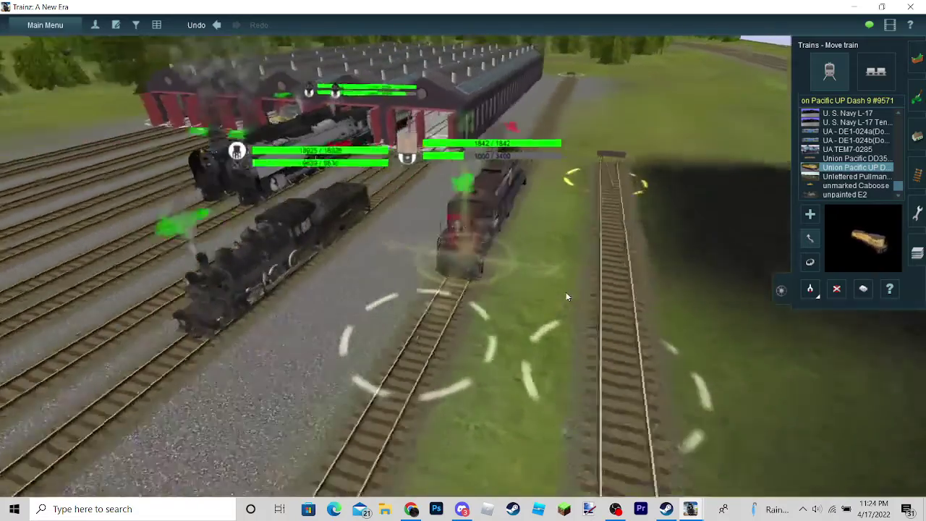
{"action": "scroll", "coordinate": [566, 292], "scroll_direction": "down", "scroll_amount": 3}
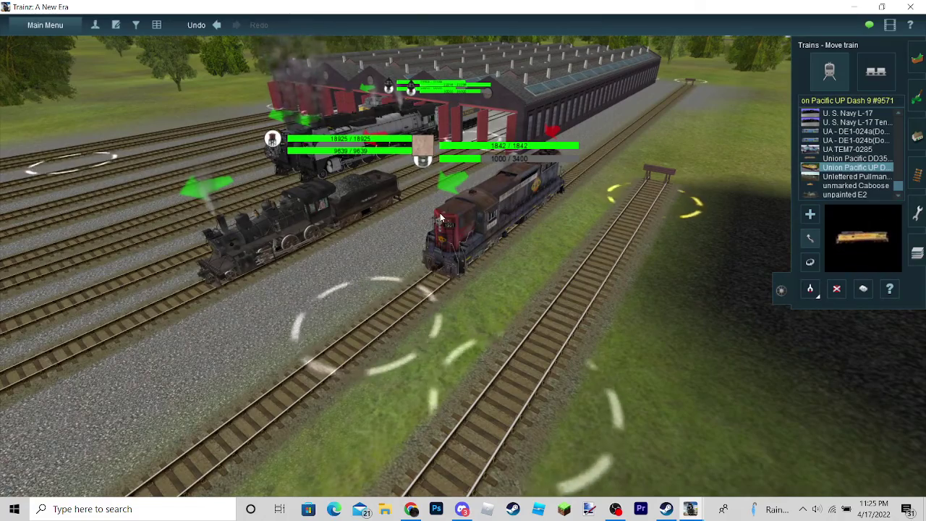
{"action": "mouse_move", "coordinate": [440, 213]}
{"action": "left_mouse_down"}
{"action": "mouse_move", "coordinate": [422, 273]}
{"action": "mouse_move", "coordinate": [360, 224]}
{"action": "mouse_move", "coordinate": [405, 246]}
{"action": "left_mouse_up"}
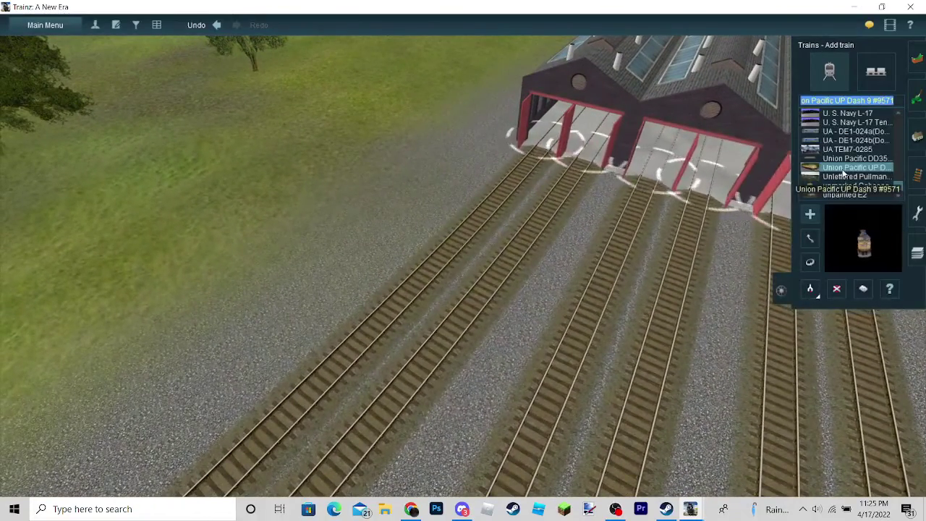
{"action": "type", "text": "prr"}
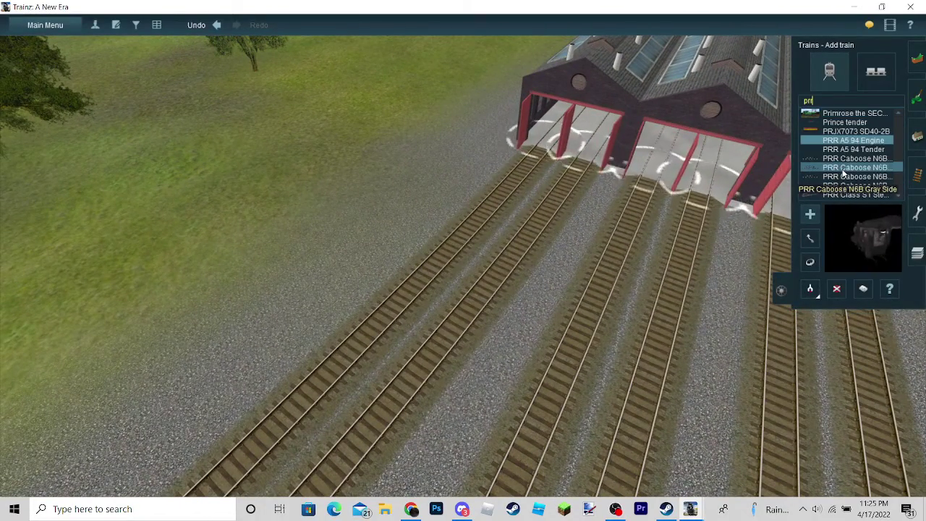
{"action": "scroll", "coordinate": [843, 174], "scroll_direction": "down", "scroll_amount": 3}
{"action": "scroll", "coordinate": [853, 184], "scroll_direction": "down", "scroll_amount": 3}
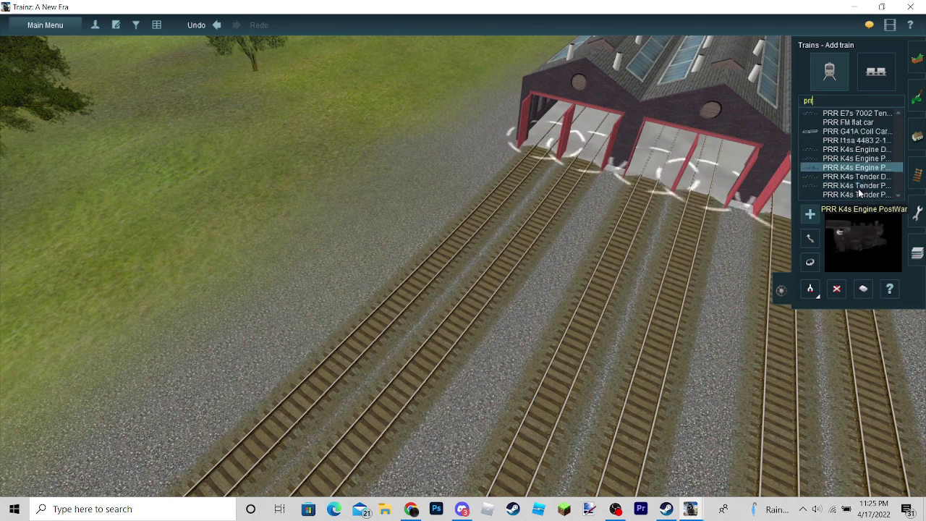
{"action": "scroll", "coordinate": [860, 188], "scroll_direction": "down", "scroll_amount": 3}
{"action": "scroll", "coordinate": [861, 186], "scroll_direction": "down", "scroll_amount": 3}
{"action": "scroll", "coordinate": [862, 187], "scroll_direction": "down", "scroll_amount": 3}
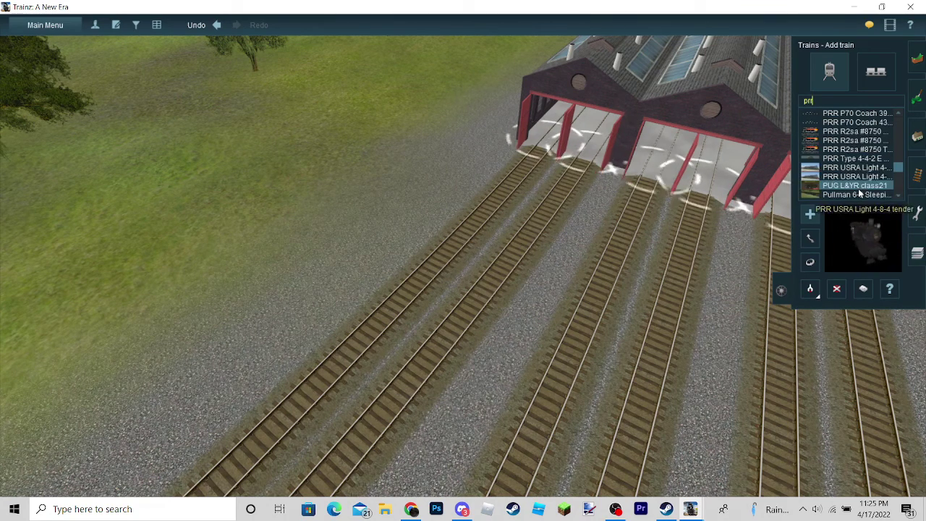
Place the PRR R2sa #8750 steam locomotive near the shed with its tender
{"action": "left_click", "coordinate": [853, 140]}
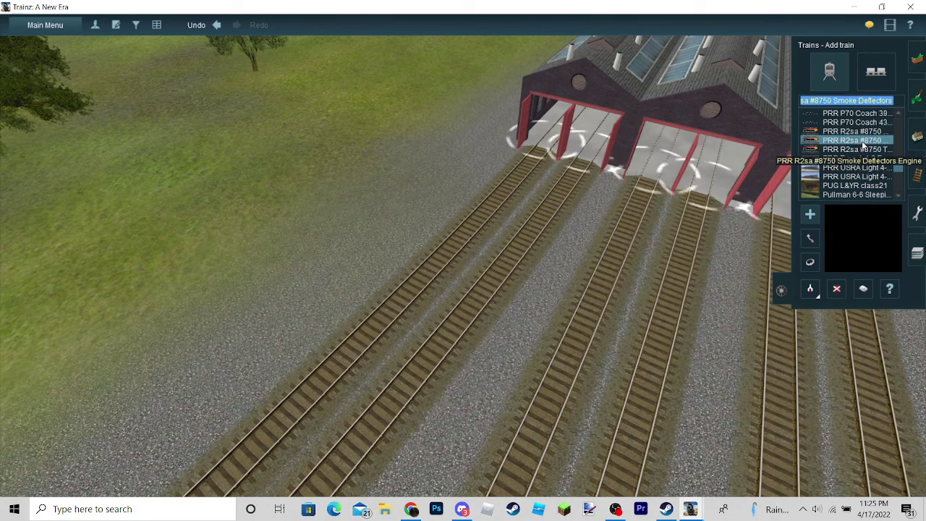
{"action": "left_click", "coordinate": [467, 230]}
{"action": "left_click", "coordinate": [853, 149]}
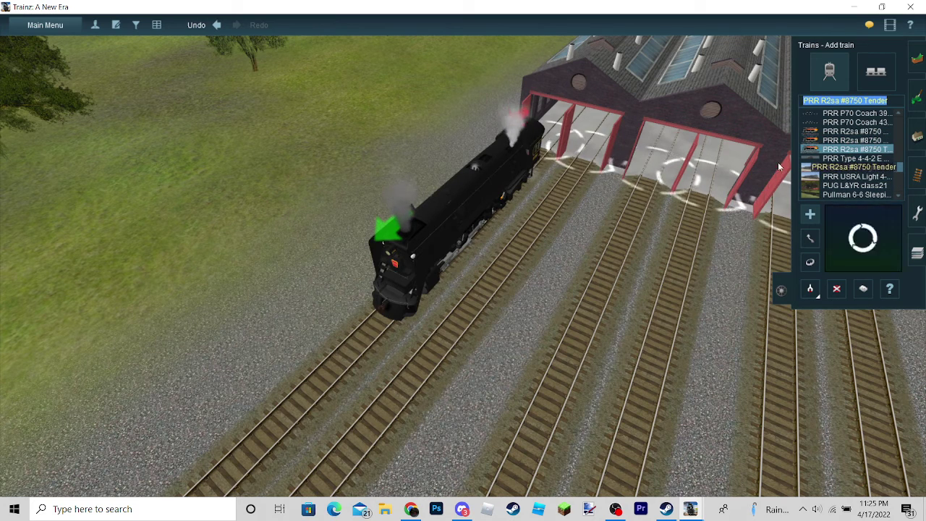
{"action": "left_click", "coordinate": [521, 170]}
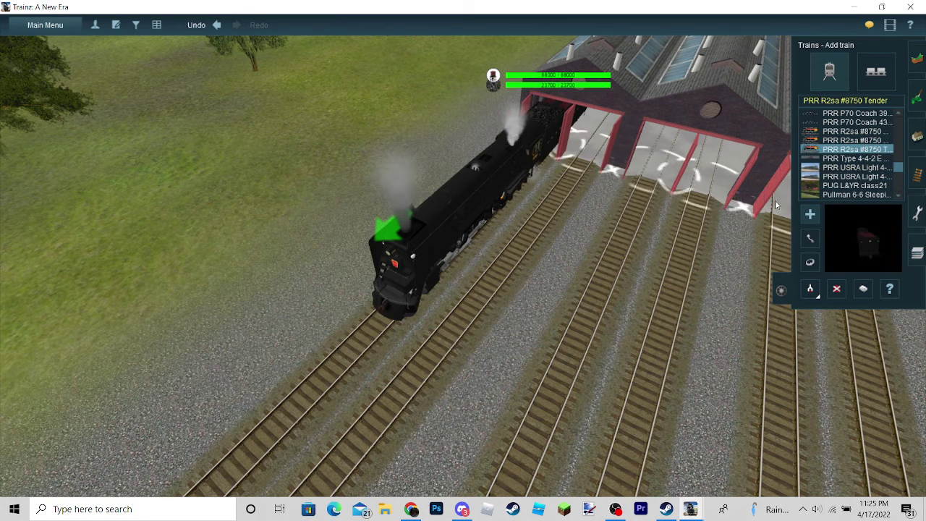
{"action": "type", "text": "fec"}
Place FEC 2-8-2 #711 with tender on the adjacent track and slide it toward the shed
{"action": "left_click", "coordinate": [838, 150]}
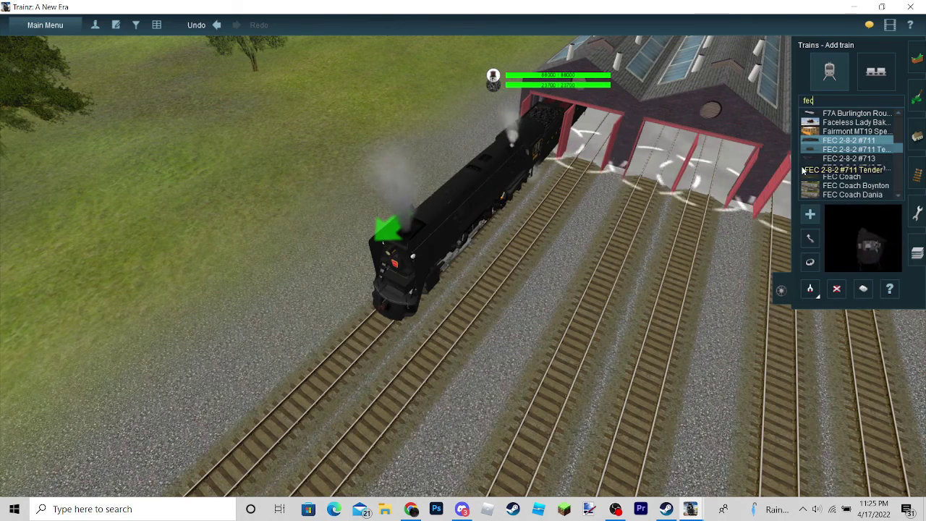
{"action": "left_click", "coordinate": [468, 305]}
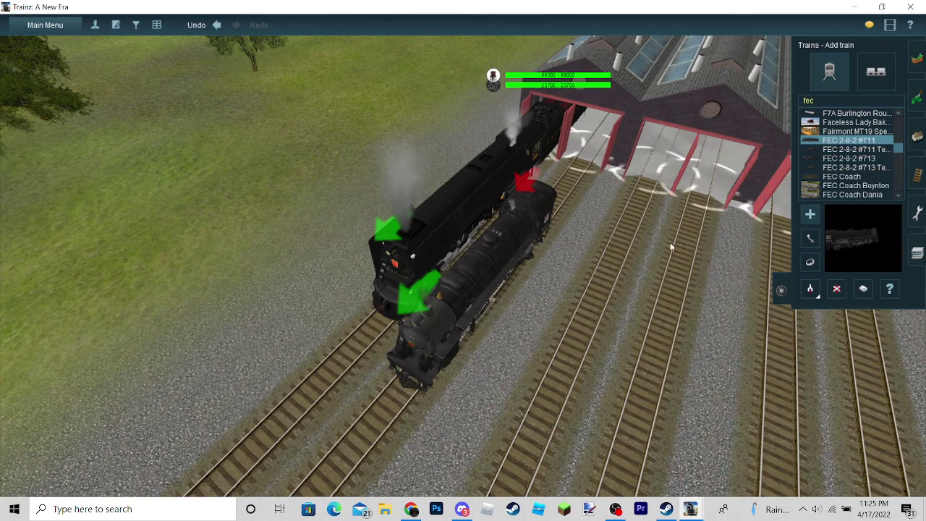
{"action": "left_click", "coordinate": [846, 149]}
{"action": "left_click", "coordinate": [564, 152]}
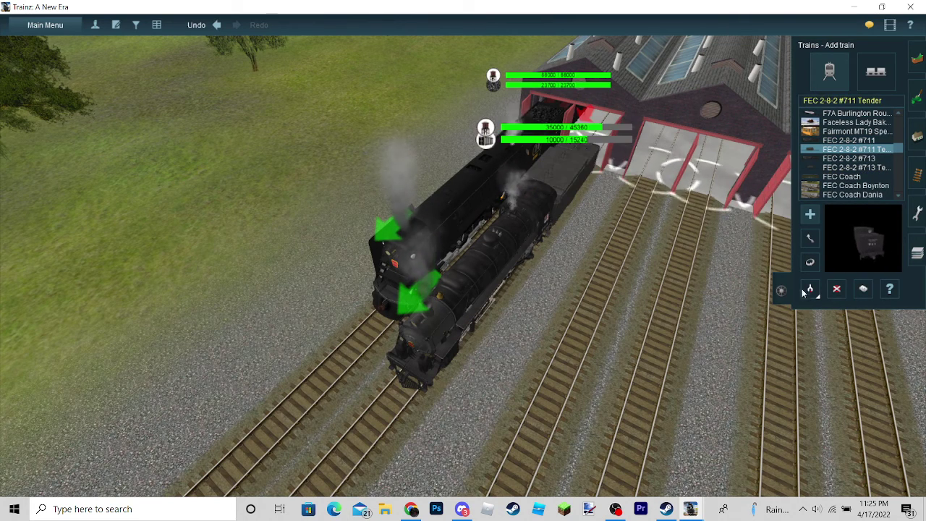
{"action": "left_click", "coordinate": [812, 237]}
{"action": "left_click_drag", "start_coordinate": [477, 294], "coordinate": [509, 279]}
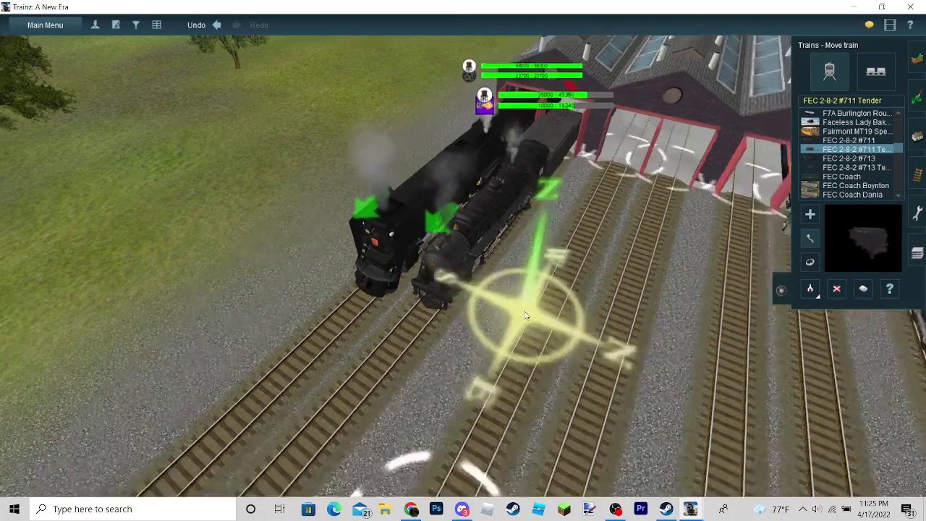
{"action": "right_click", "coordinate": [505, 284]}
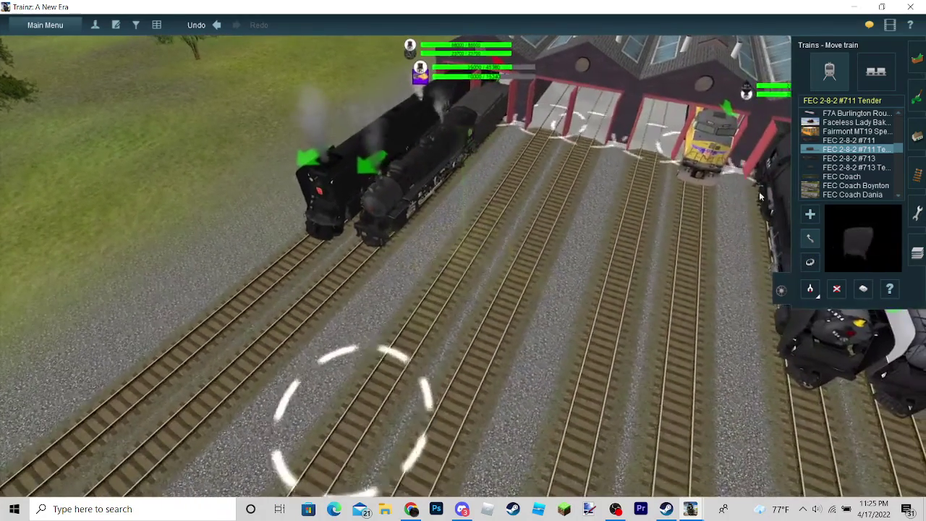
{"action": "left_click_drag", "start_coordinate": [551, 219], "coordinate": [463, 261]}
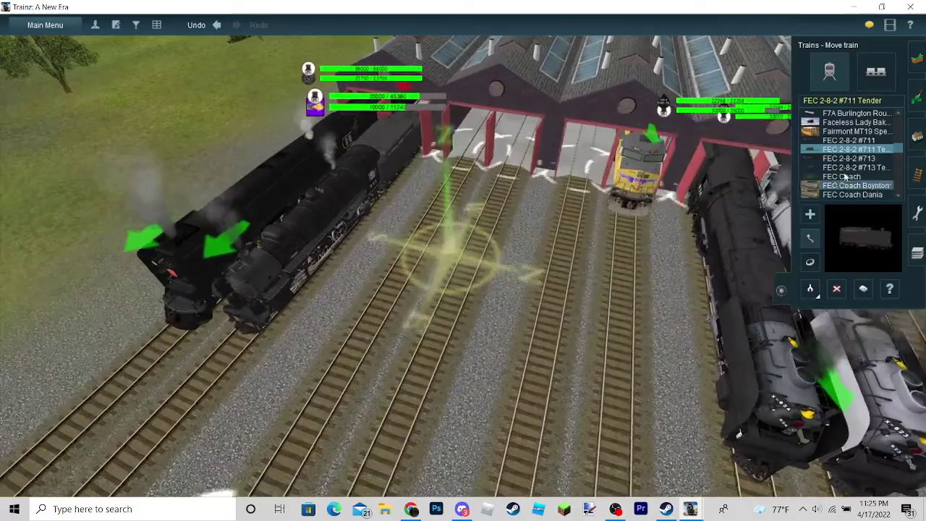
{"action": "left_click", "coordinate": [810, 213]}
{"action": "type", "text": "wk"}
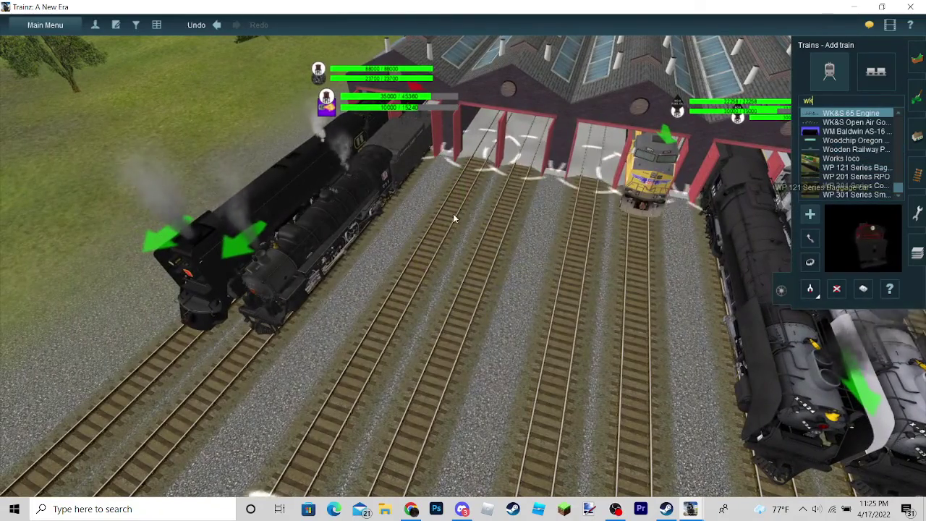
Place the red locomotive on a stall track, then the B&M P4 Engine V3 on the middle track
{"action": "left_click", "coordinate": [467, 196]}
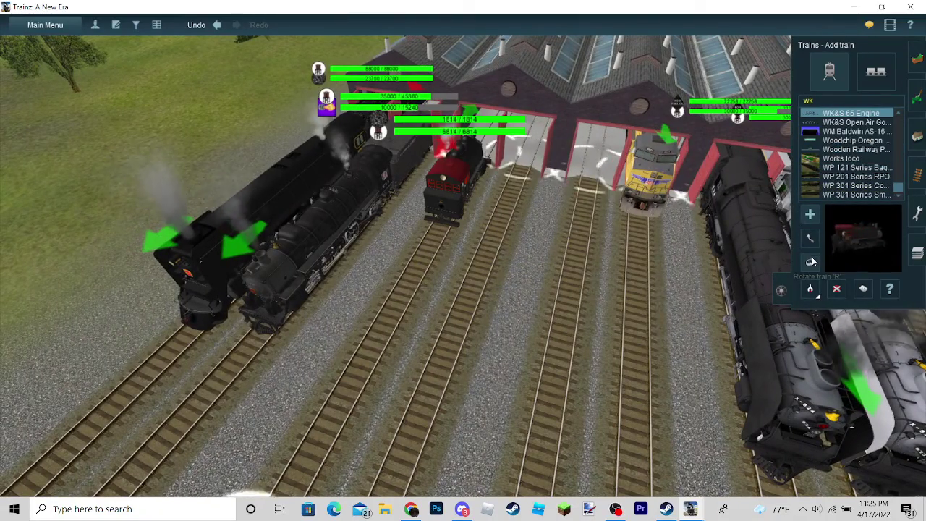
{"action": "left_click", "coordinate": [854, 167]}
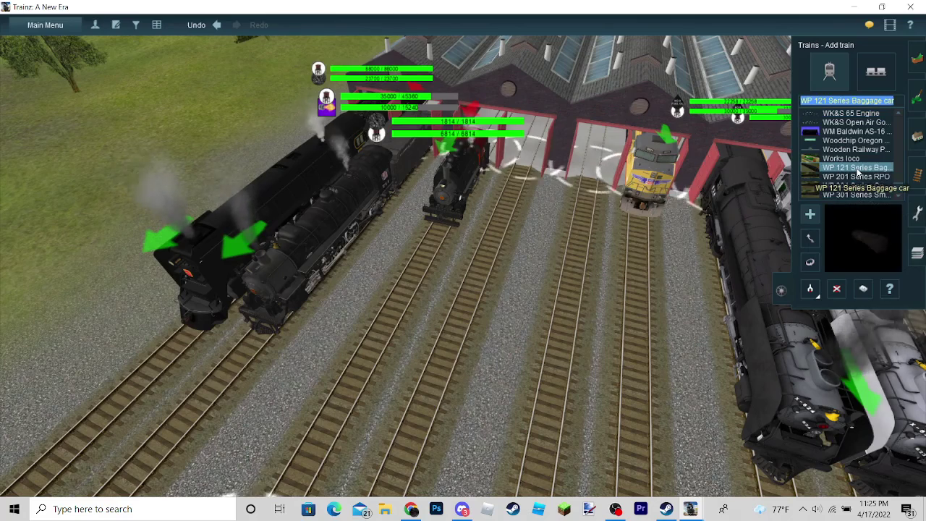
{"action": "type", "text": "p4"}
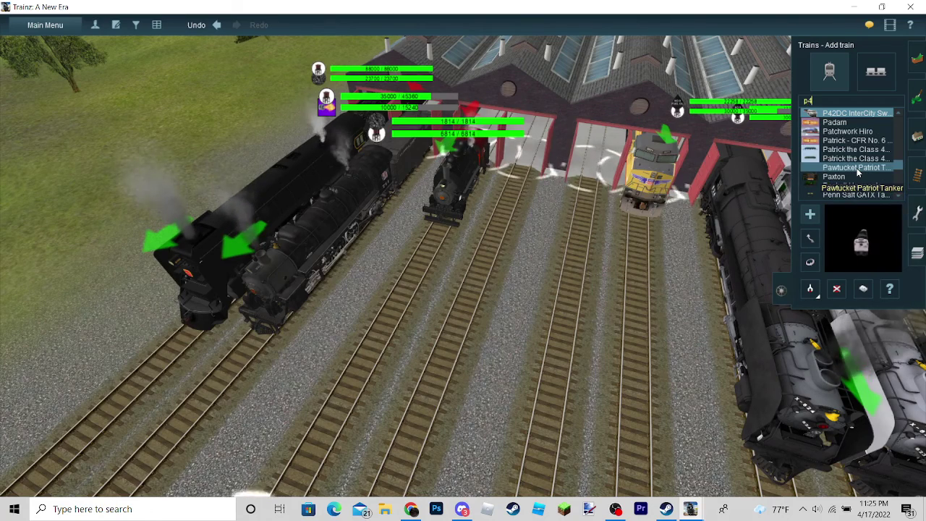
{"action": "key", "text": "BackSpace"}
{"action": "key", "text": "BackSpace"}
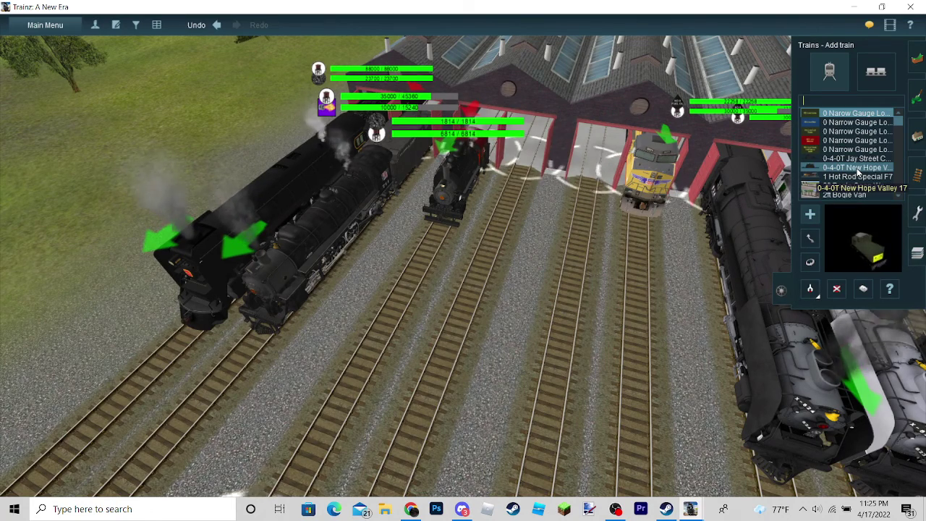
{"action": "type", "text": "B&M"}
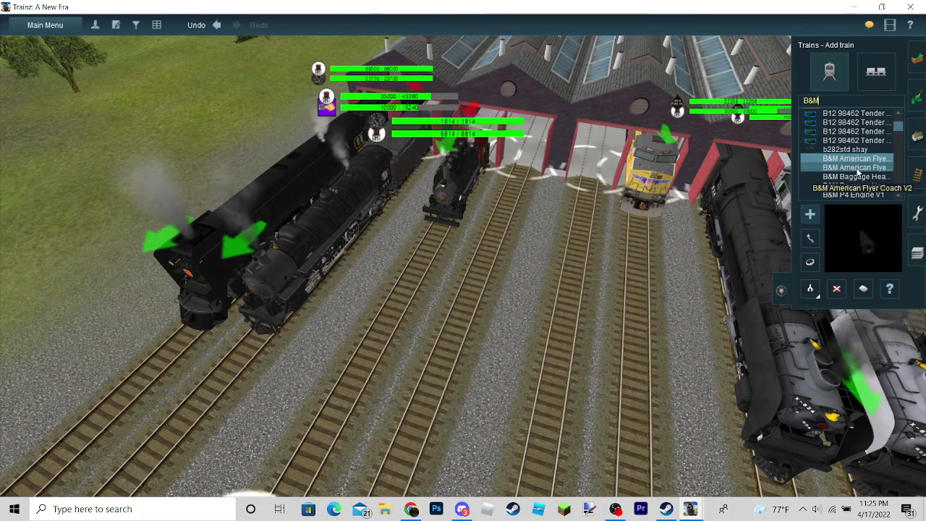
{"action": "left_click", "coordinate": [853, 193]}
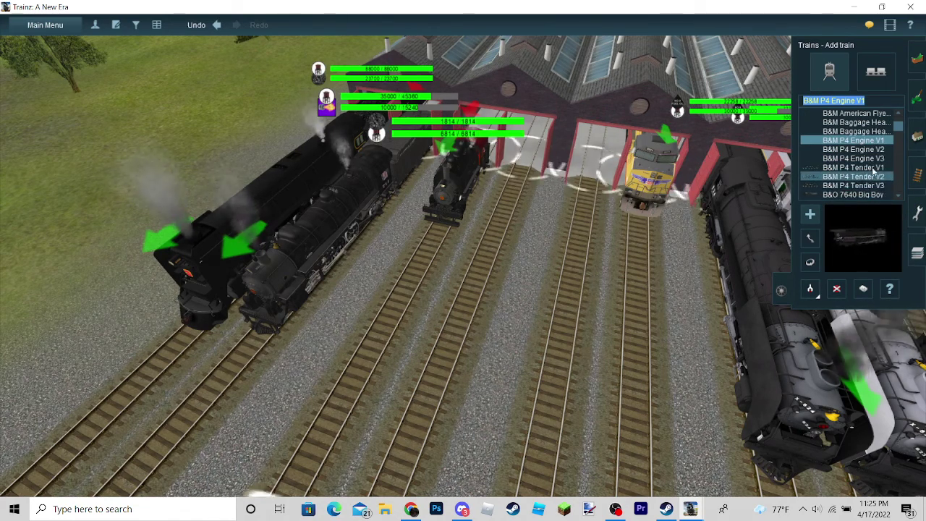
{"action": "left_click", "coordinate": [853, 159]}
{"action": "left_click", "coordinate": [486, 259]}
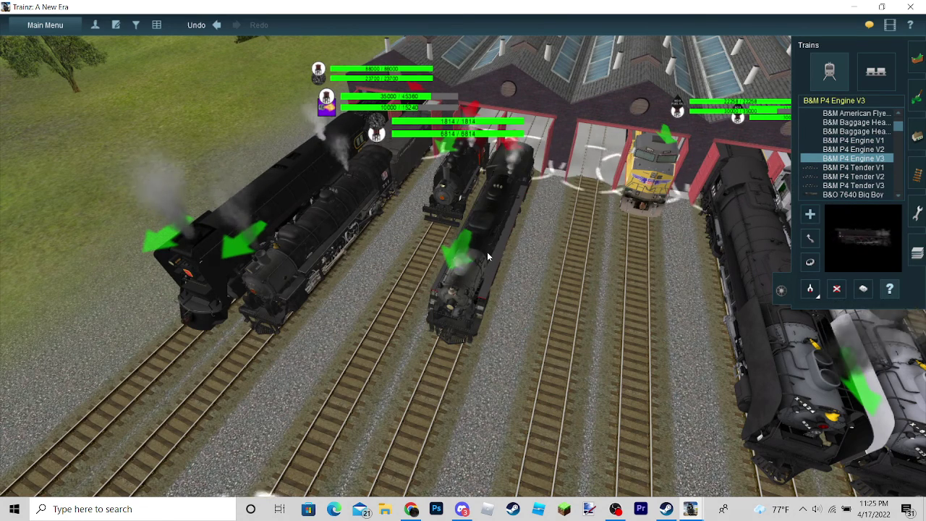
Set the P4 engine's running number to 3713
{"action": "left_click", "coordinate": [487, 252]}
{"action": "left_click", "coordinate": [110, 175]}
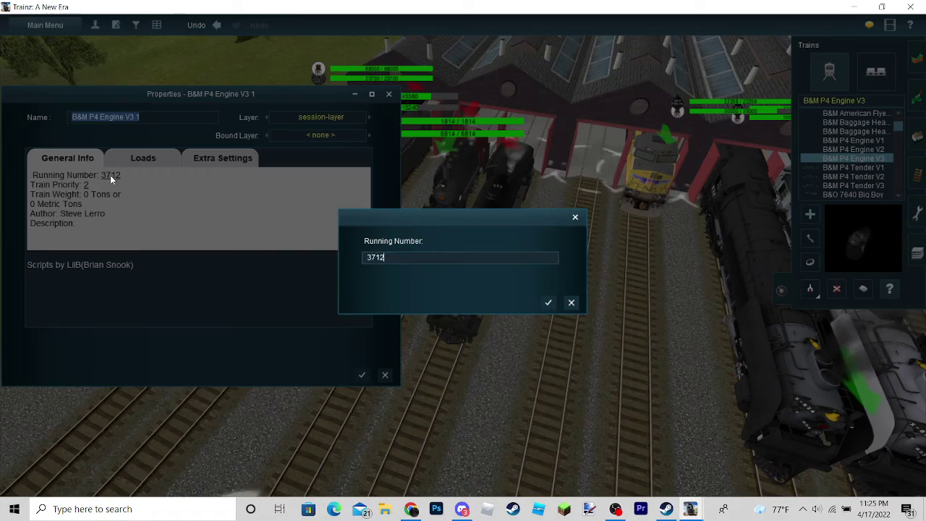
{"action": "type", "text": "3"}
{"action": "key", "text": "Return"}
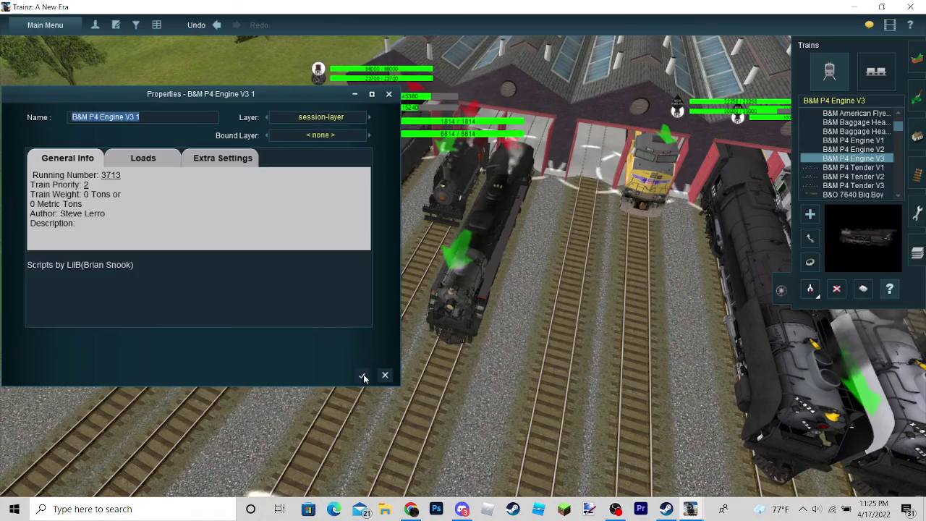
{"action": "left_click", "coordinate": [363, 377]}
Couple a B&M P4 Tender V3 behind the engine and check its properties
{"action": "left_click", "coordinate": [853, 186]}
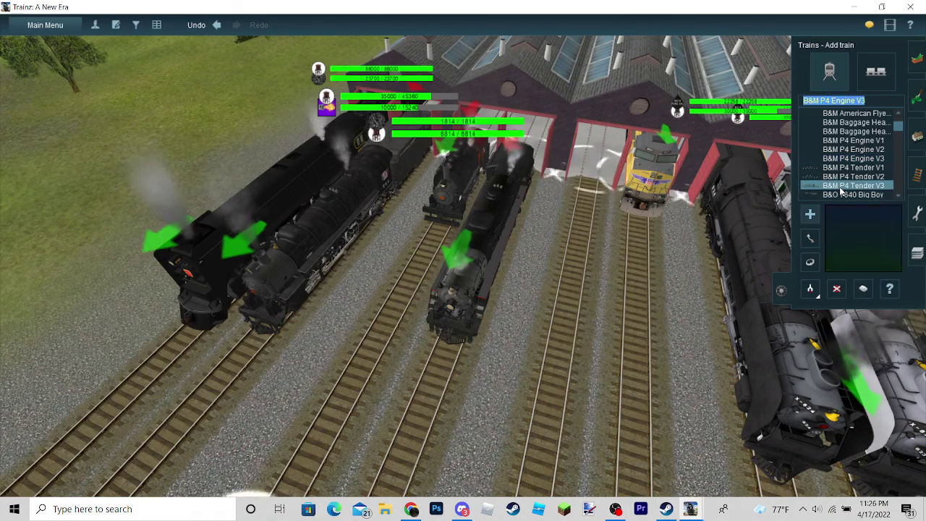
{"action": "left_click", "coordinate": [516, 182]}
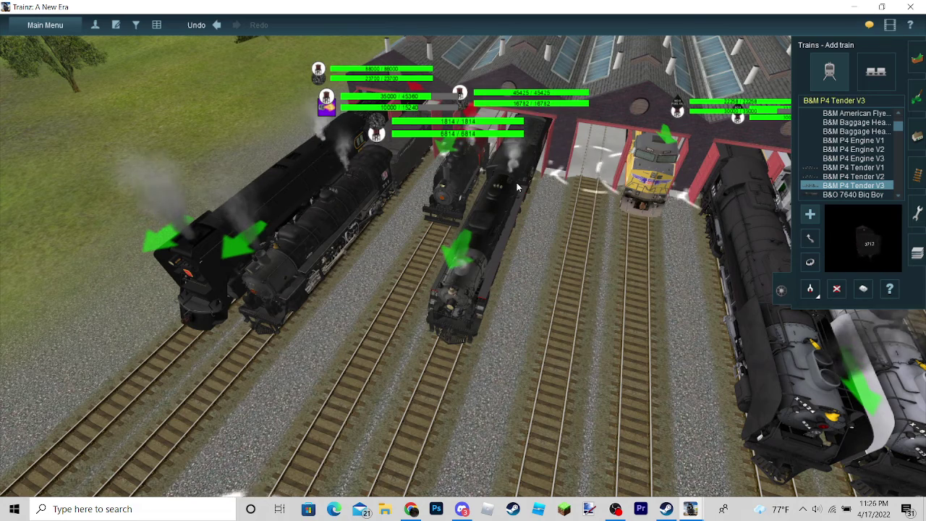
{"action": "left_click", "coordinate": [888, 288]}
{"action": "left_click", "coordinate": [477, 166]}
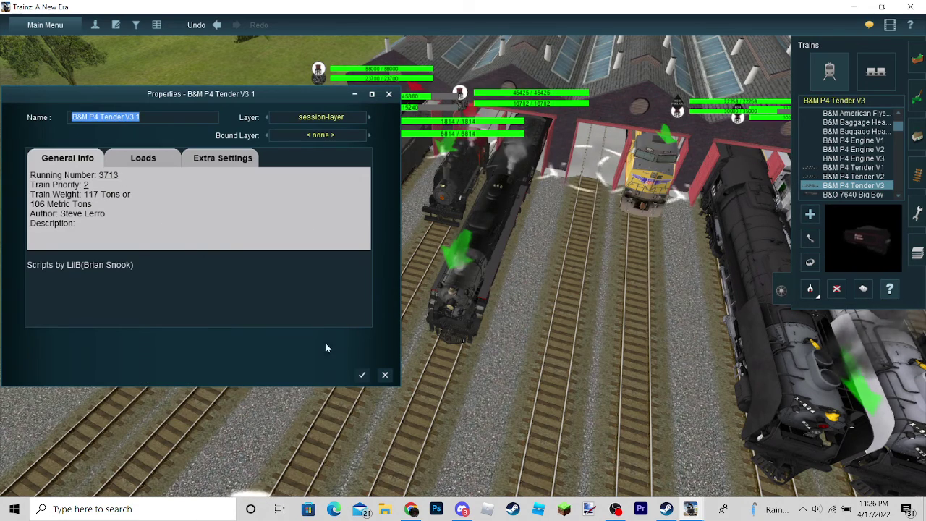
{"action": "left_click", "coordinate": [363, 377]}
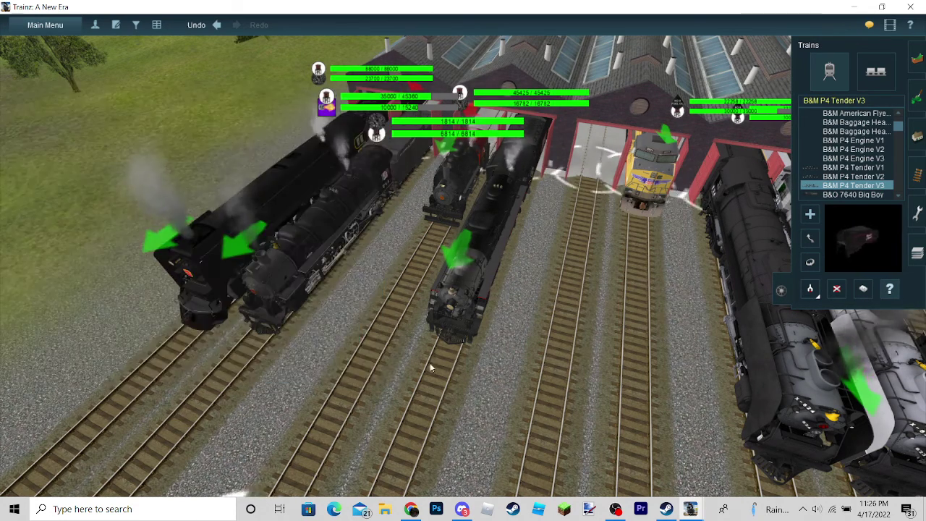
Move the far-right locomotive beside the white engines and push the black and white engines into the shed
{"action": "key", "text": "Escape"}
{"action": "left_click_drag", "start_coordinate": [585, 268], "coordinate": [462, 261]}
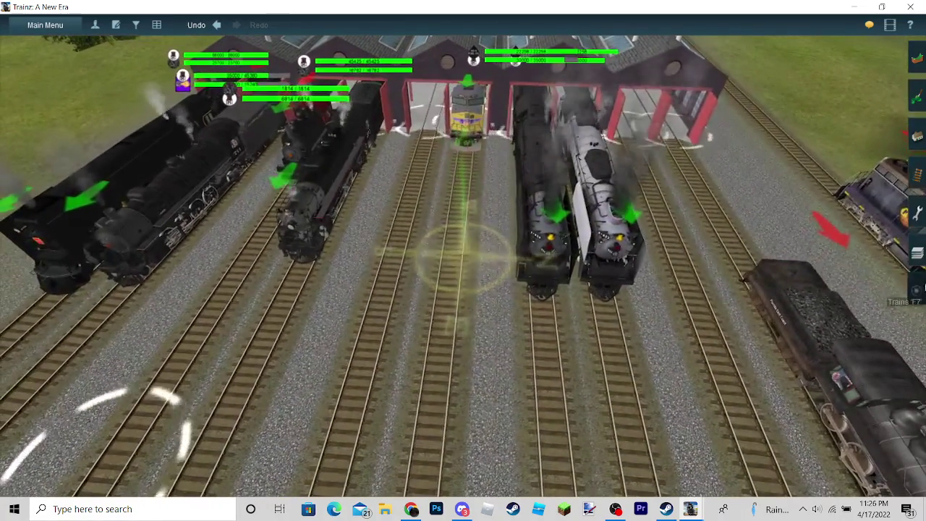
{"action": "left_click", "coordinate": [917, 289]}
{"action": "left_click_drag", "start_coordinate": [711, 296], "coordinate": [680, 203]}
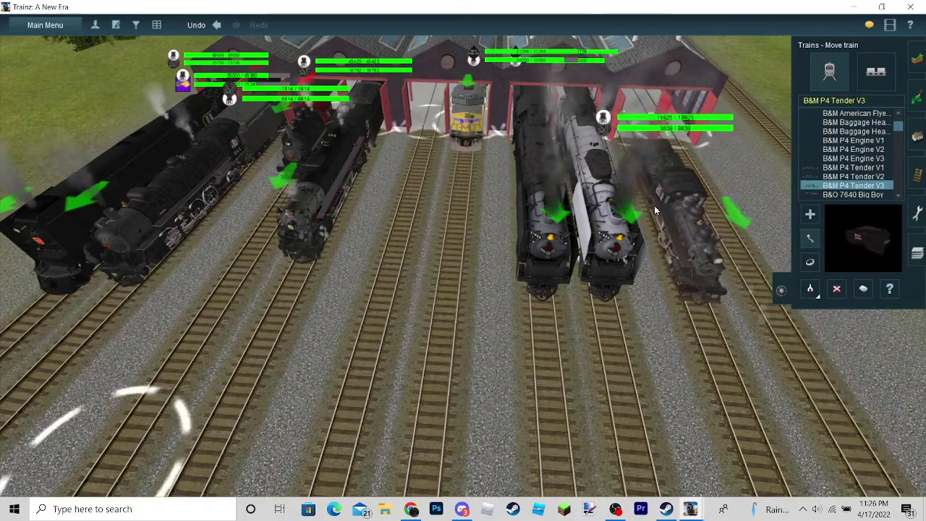
{"action": "left_click_drag", "start_coordinate": [533, 210], "coordinate": [539, 134]}
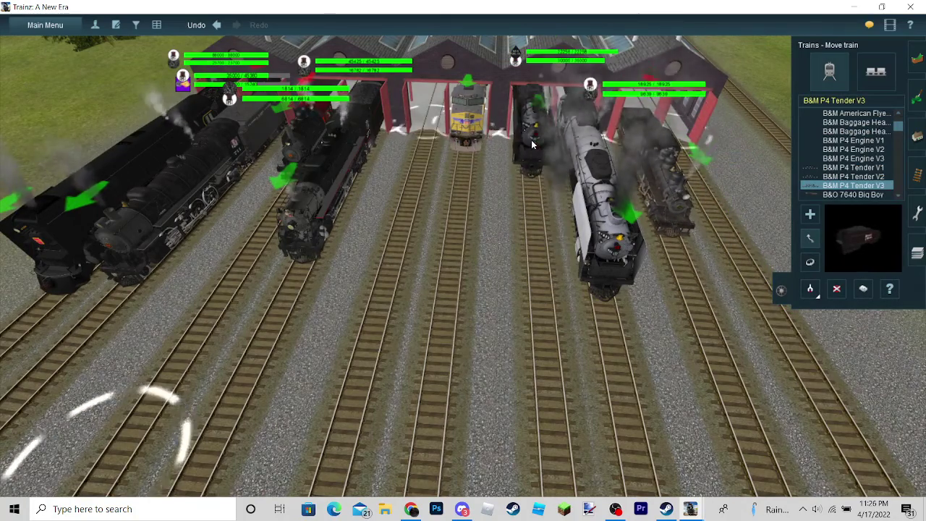
{"action": "mouse_move", "coordinate": [604, 210]}
{"action": "left_mouse_down"}
{"action": "mouse_move", "coordinate": [567, 132]}
{"action": "mouse_move", "coordinate": [568, 140]}
{"action": "left_mouse_up"}
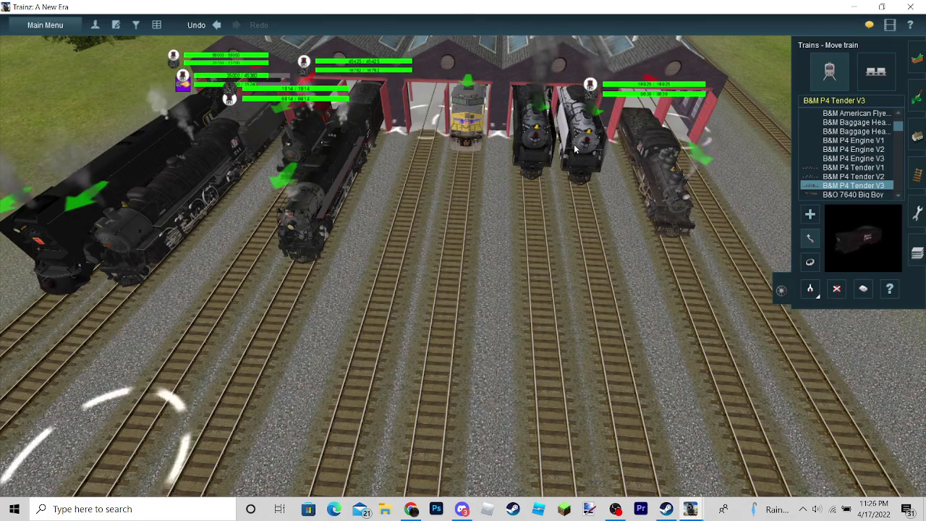
Push the rightmost steam locomotive, the B&M P4 3713, back into its roundhouse stall
{"action": "mouse_move", "coordinate": [574, 217]}
{"action": "left_mouse_down"}
{"action": "mouse_move", "coordinate": [434, 230]}
{"action": "mouse_move", "coordinate": [526, 275]}
{"action": "mouse_move", "coordinate": [516, 155]}
{"action": "left_mouse_up"}
{"action": "left_click", "coordinate": [435, 230]}
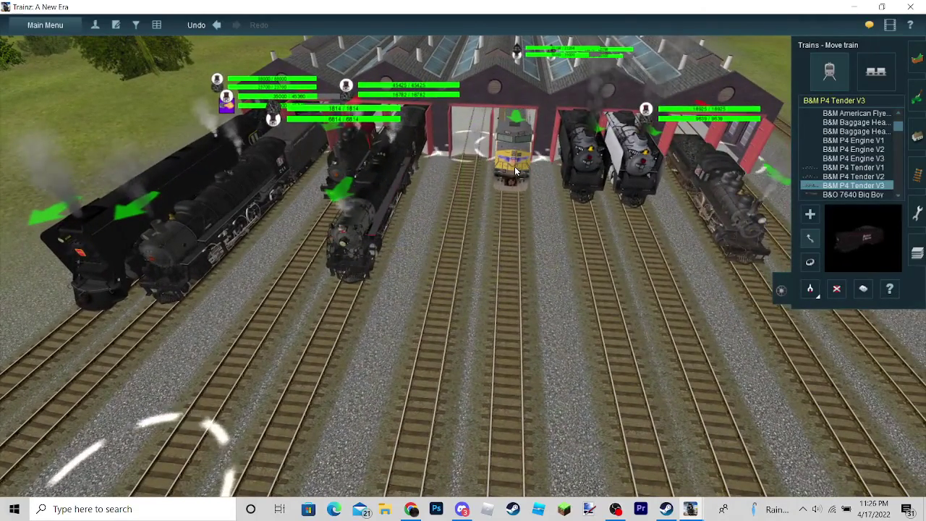
{"action": "left_click_drag", "start_coordinate": [726, 230], "coordinate": [709, 195]}
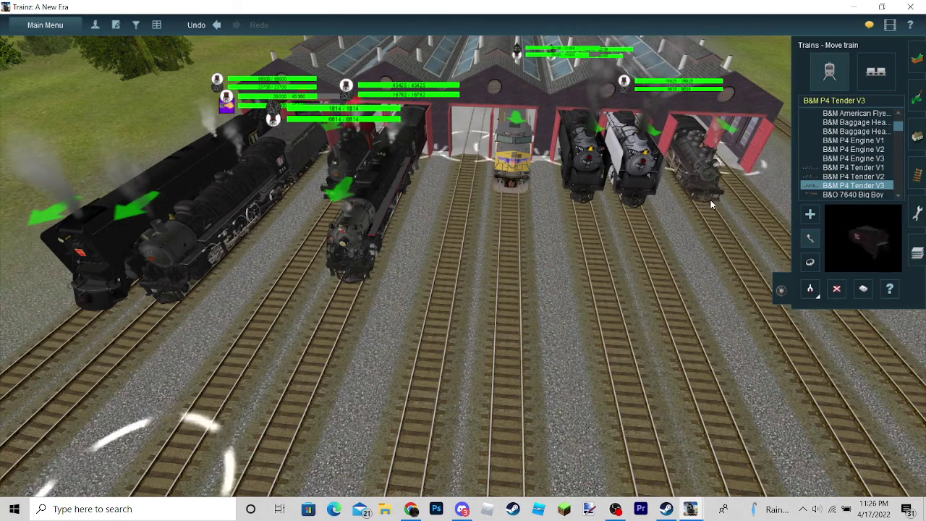
{"action": "type", "text": "2018"}
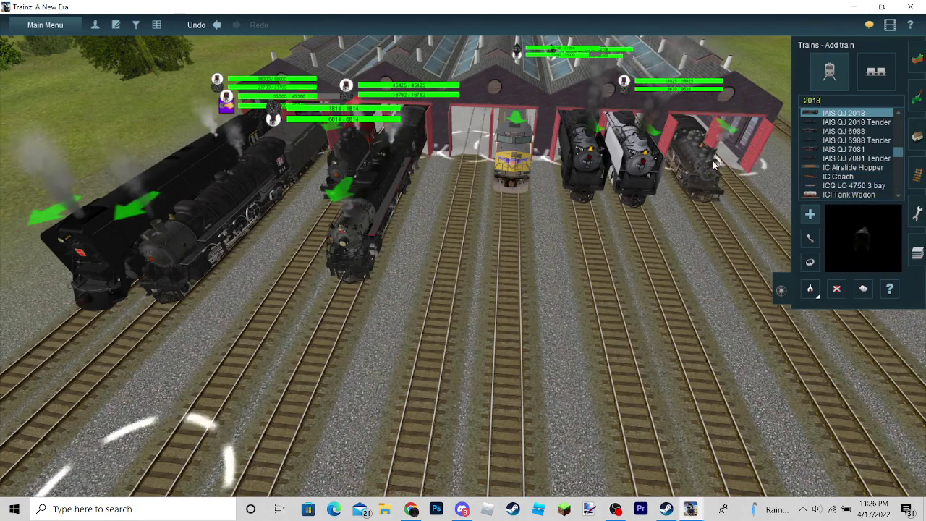
Place the IAIS QJ 2018 engine and tender, park it in the far-right stall, then switch to Discord
{"action": "left_click", "coordinate": [465, 189]}
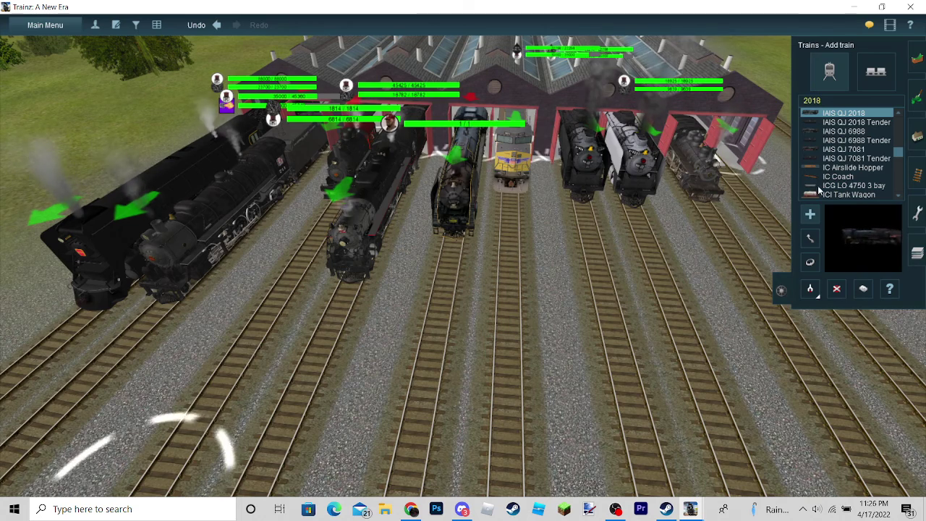
{"action": "left_click", "coordinate": [850, 122]}
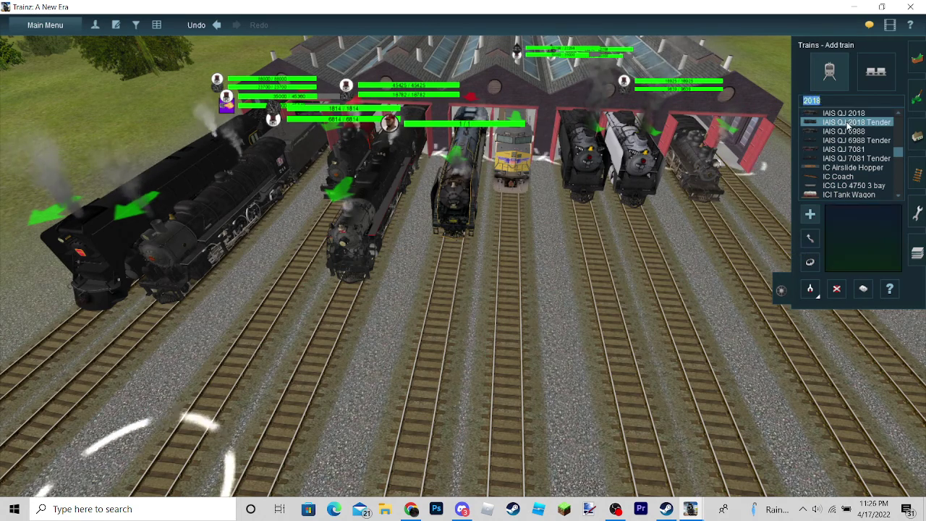
{"action": "left_click", "coordinate": [810, 237]}
{"action": "left_click_drag", "start_coordinate": [452, 195], "coordinate": [745, 145]}
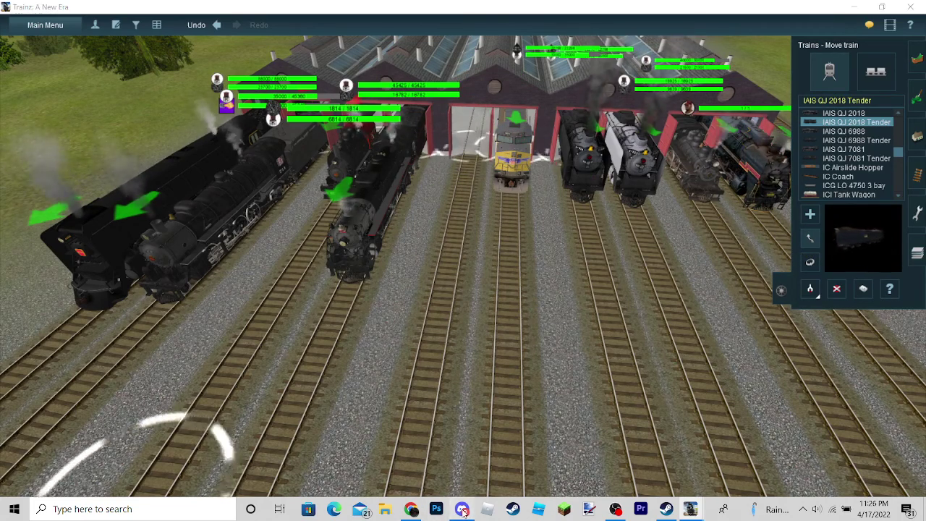
{"action": "key", "text": "alt+Tab"}
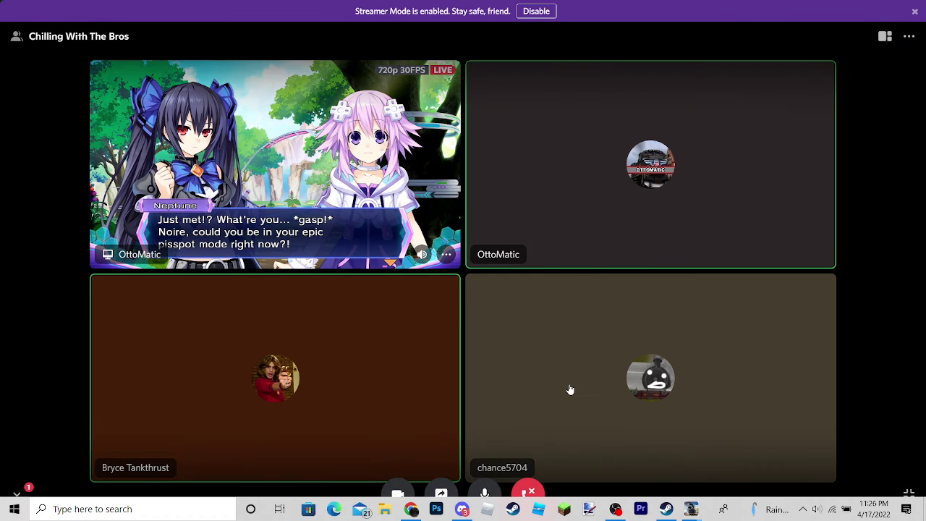
Bring the OBS Studio recording window forward over Discord from the taskbar
{"action": "key", "text": "super"}
{"action": "left_click", "coordinate": [615, 509]}
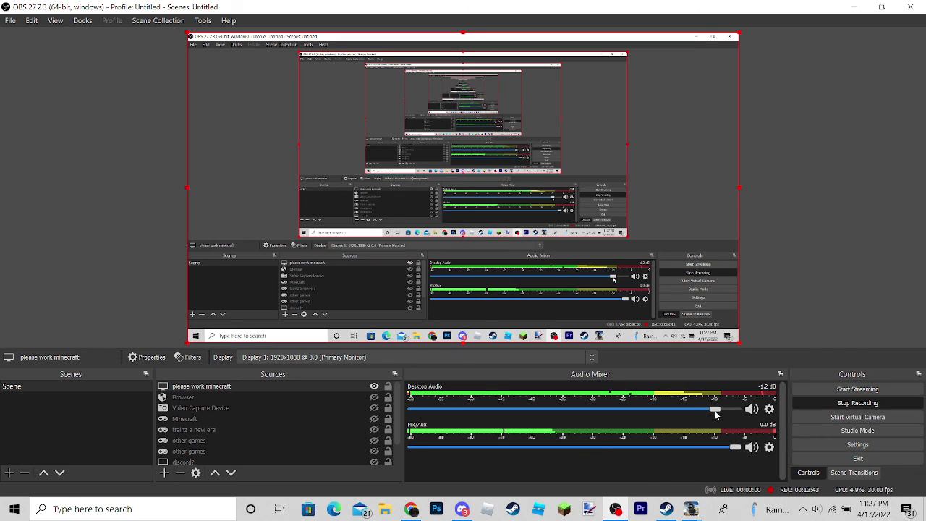
Set the Desktop Audio mixer level back to full at 0.0 dB
{"action": "left_click_drag", "start_coordinate": [716, 410], "coordinate": [736, 410]}
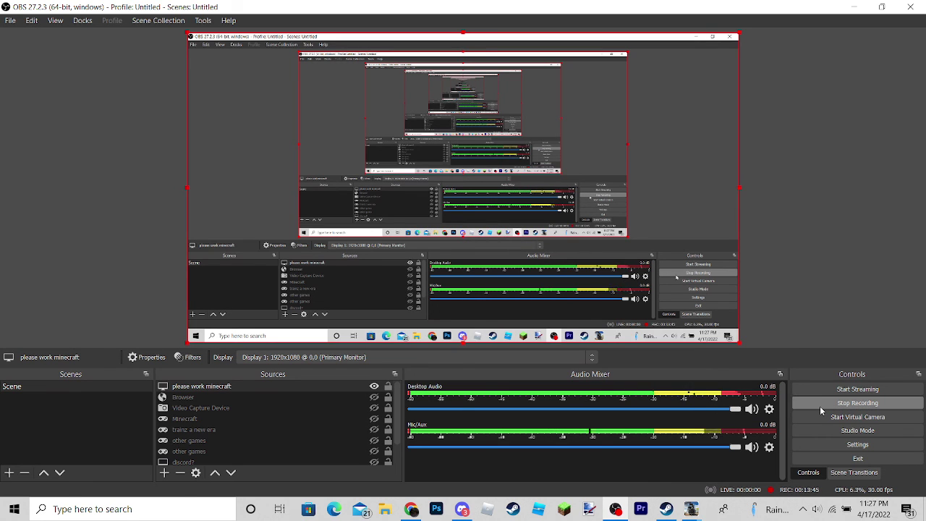